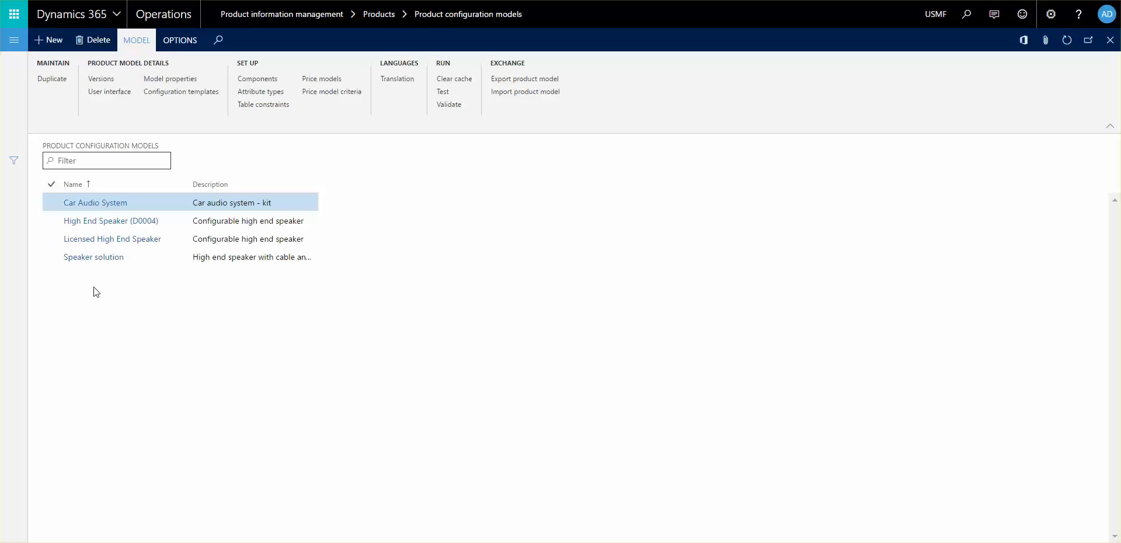
Open the Speaker solution model and scroll through its subcomponent (D0004), Insurance requirement and BOM lines.
{"action": "left_click", "coordinate": [230, 257]}
{"action": "left_click", "coordinate": [113, 262]}
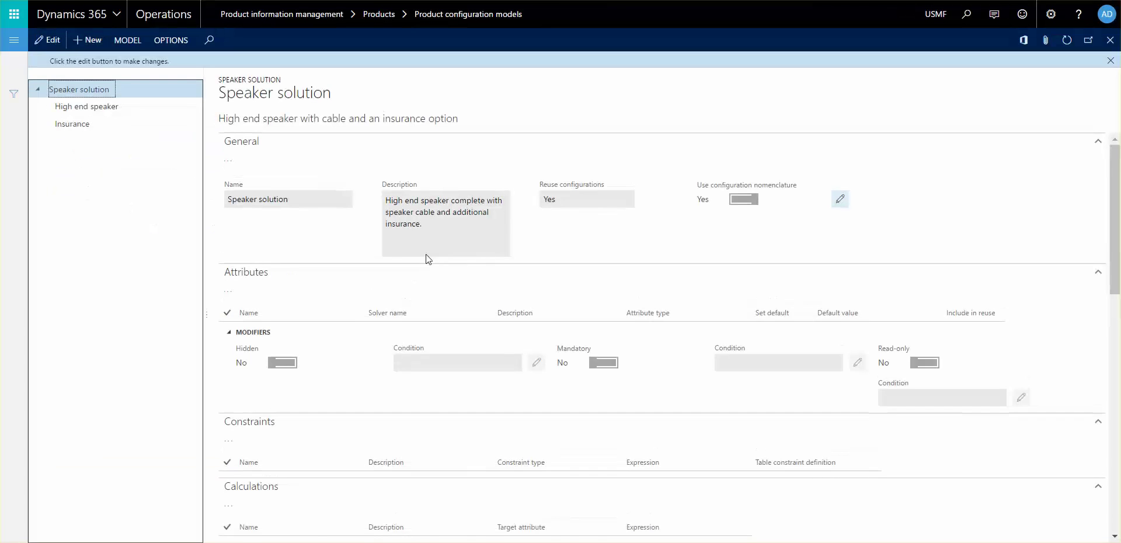
{"action": "scroll", "coordinate": [995, 346], "scroll_direction": "down", "scroll_amount": 3}
{"action": "scroll", "coordinate": [995, 345], "scroll_direction": "down", "scroll_amount": 10}
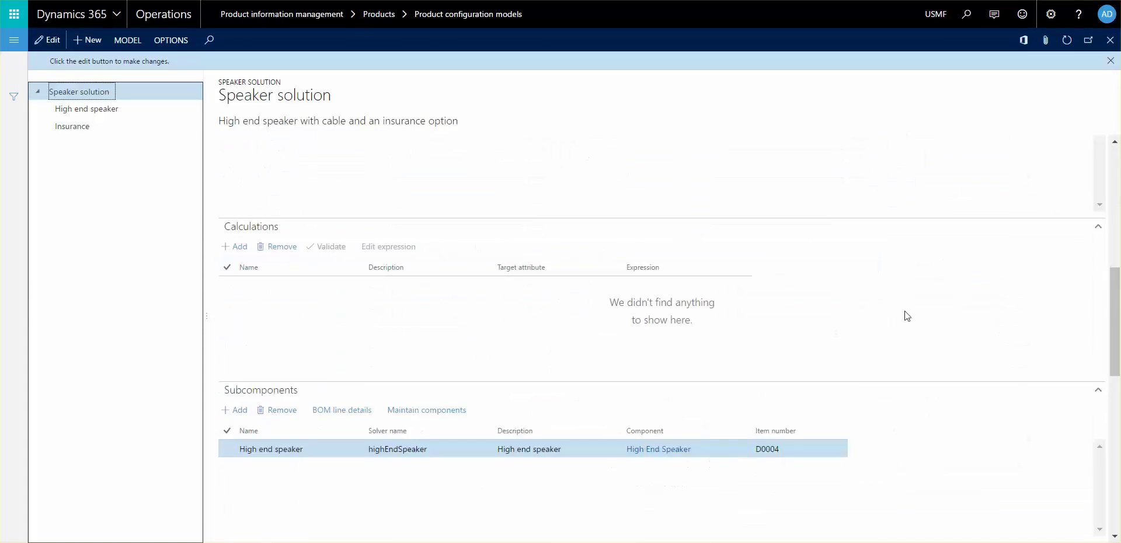
{"action": "scroll", "coordinate": [510, 381], "scroll_direction": "down", "scroll_amount": 2}
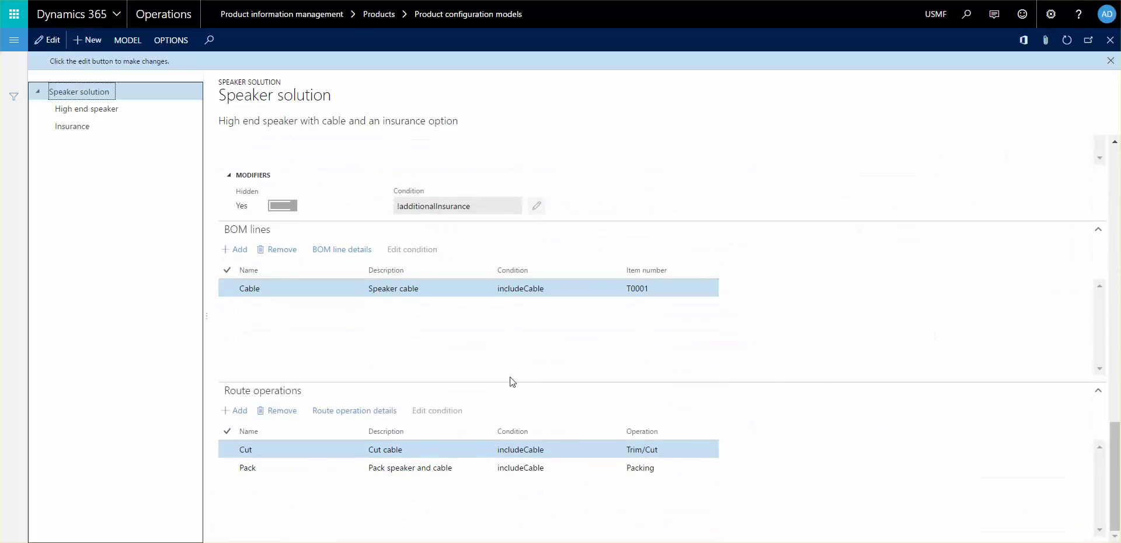
{"action": "scroll", "coordinate": [691, 379], "scroll_direction": "up", "scroll_amount": 3}
{"action": "scroll", "coordinate": [716, 363], "scroll_direction": "down", "scroll_amount": 3}
{"action": "scroll", "coordinate": [782, 362], "scroll_direction": "up", "scroll_amount": 7}
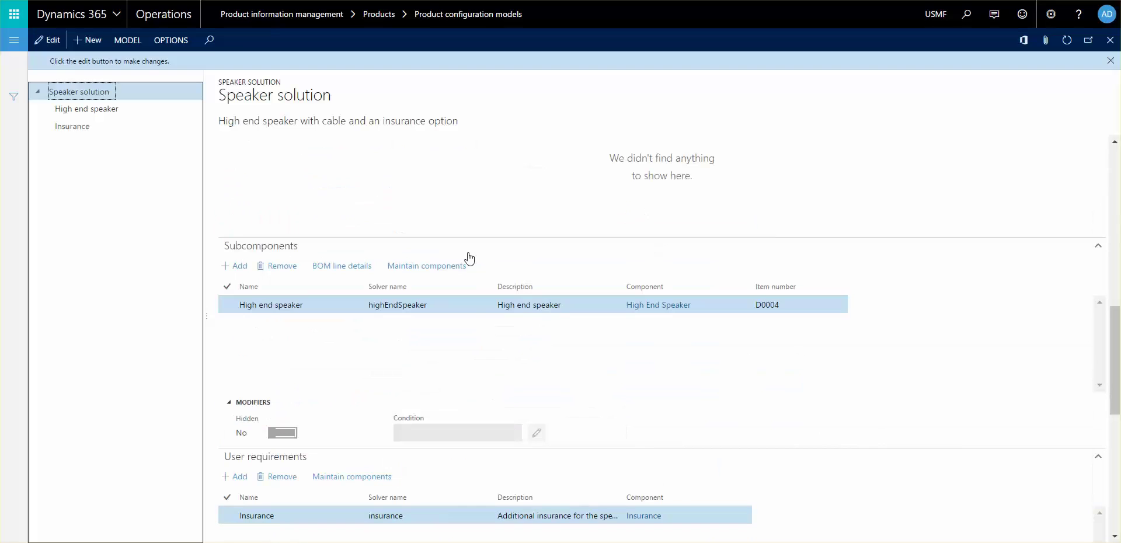
{"action": "scroll", "coordinate": [338, 440], "scroll_direction": "down", "scroll_amount": 1}
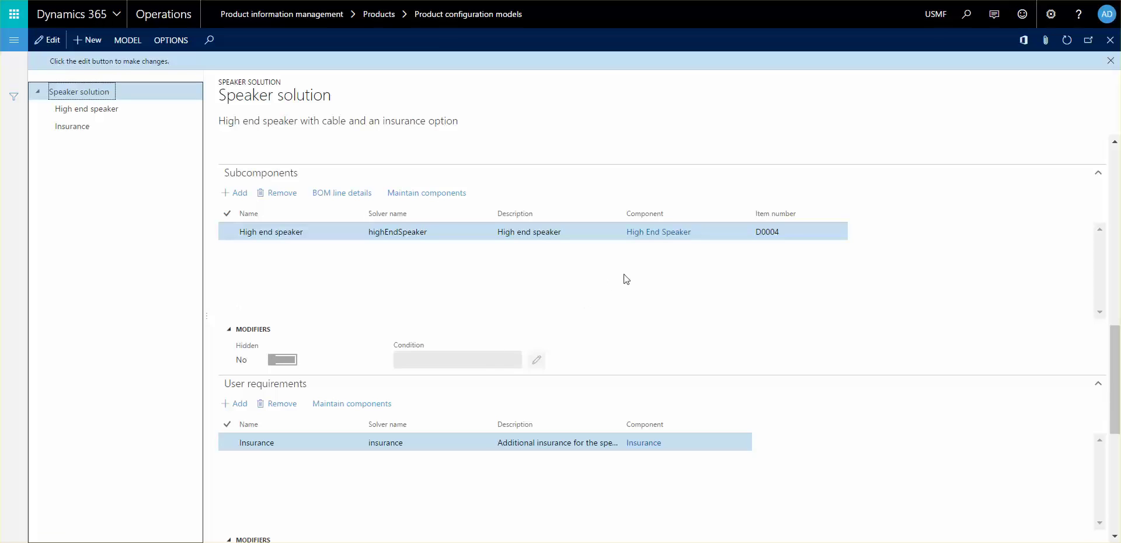
{"action": "scroll", "coordinate": [785, 268], "scroll_direction": "down", "scroll_amount": 1}
{"action": "scroll", "coordinate": [787, 270], "scroll_direction": "up", "scroll_amount": 1}
{"action": "scroll", "coordinate": [572, 299], "scroll_direction": "down", "scroll_amount": 3}
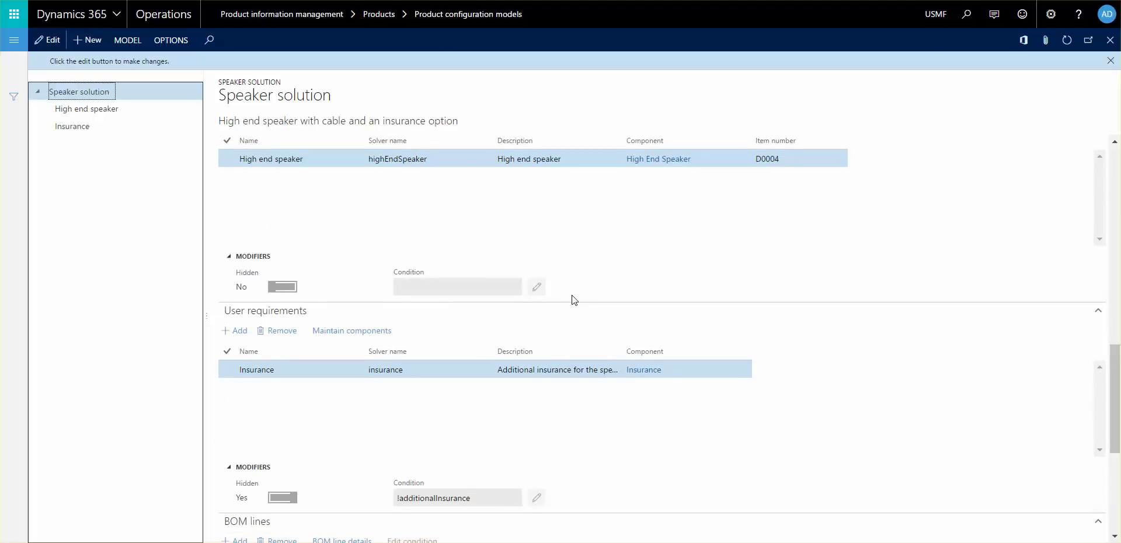
{"action": "scroll", "coordinate": [571, 298], "scroll_direction": "up", "scroll_amount": 3}
{"action": "scroll", "coordinate": [292, 314], "scroll_direction": "down", "scroll_amount": 1}
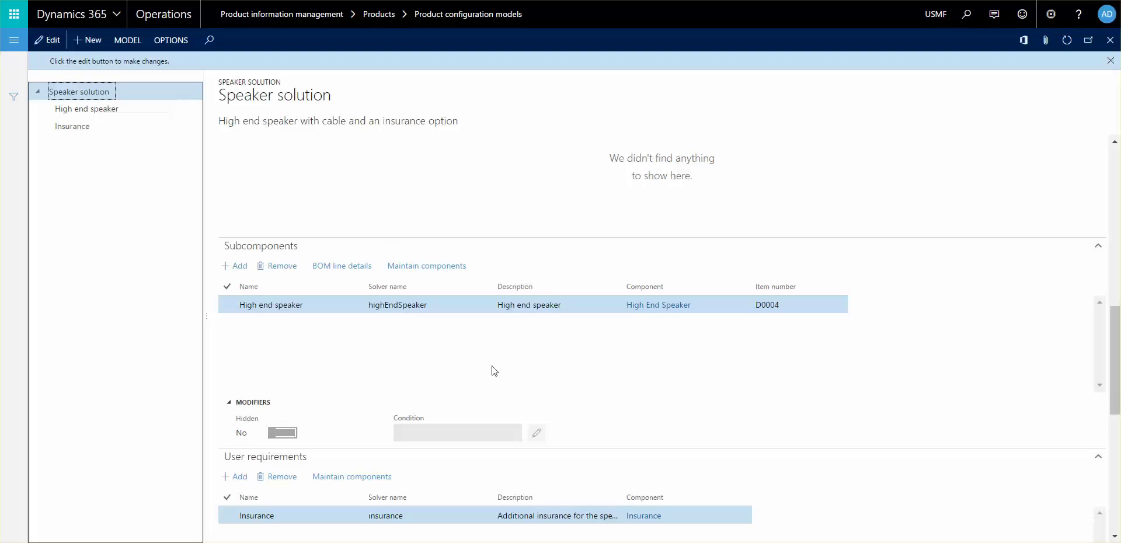
{"action": "scroll", "coordinate": [596, 365], "scroll_direction": "down", "scroll_amount": 5}
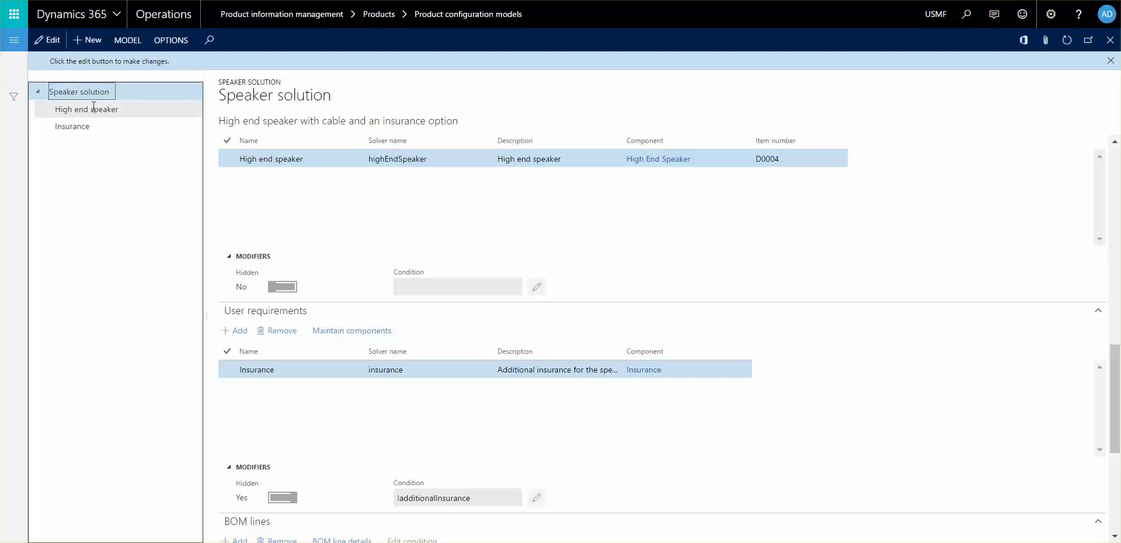
{"action": "scroll", "coordinate": [232, 239], "scroll_direction": "up", "scroll_amount": 10}
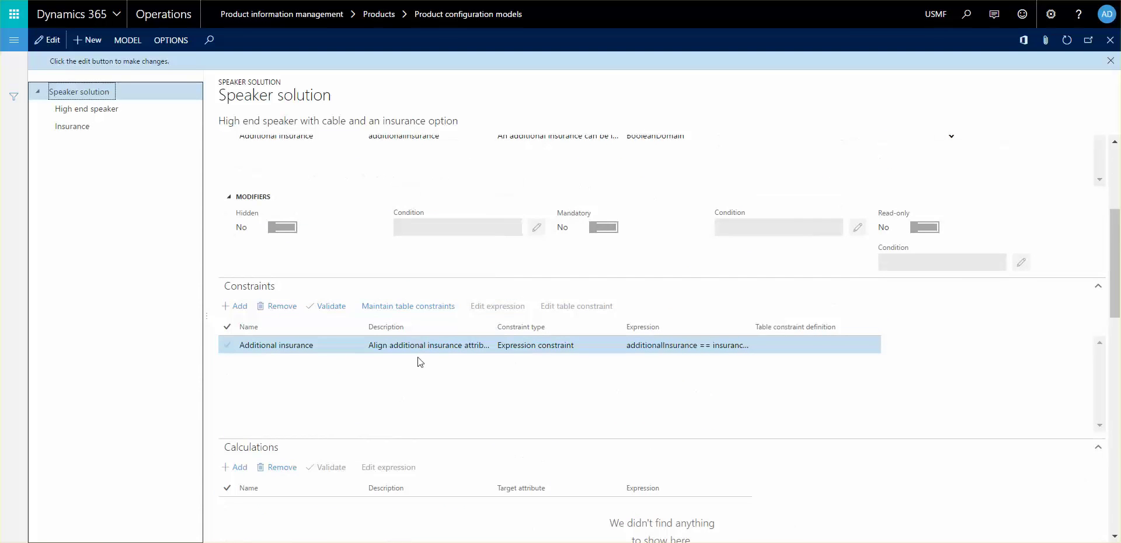
{"action": "scroll", "coordinate": [563, 390], "scroll_direction": "down", "scroll_amount": 1}
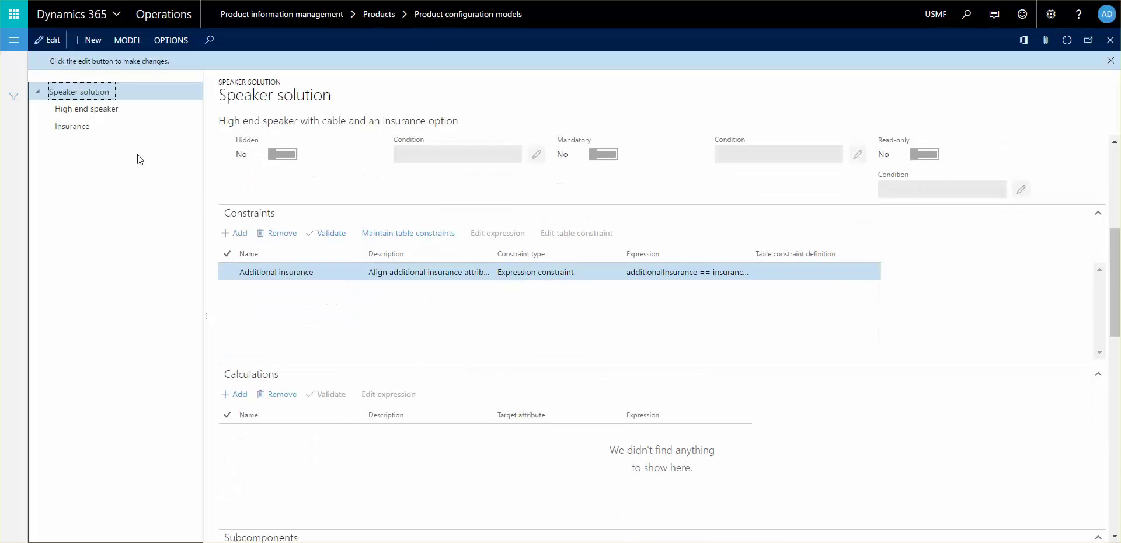
{"action": "left_click", "coordinate": [94, 110]}
{"action": "left_click", "coordinate": [86, 128]}
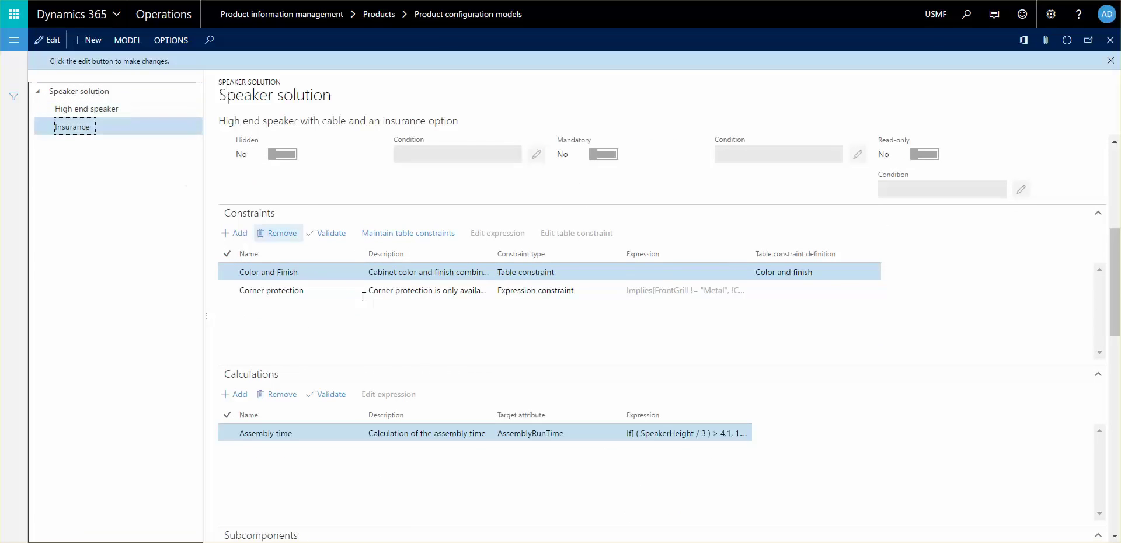
{"action": "left_click", "coordinate": [88, 111]}
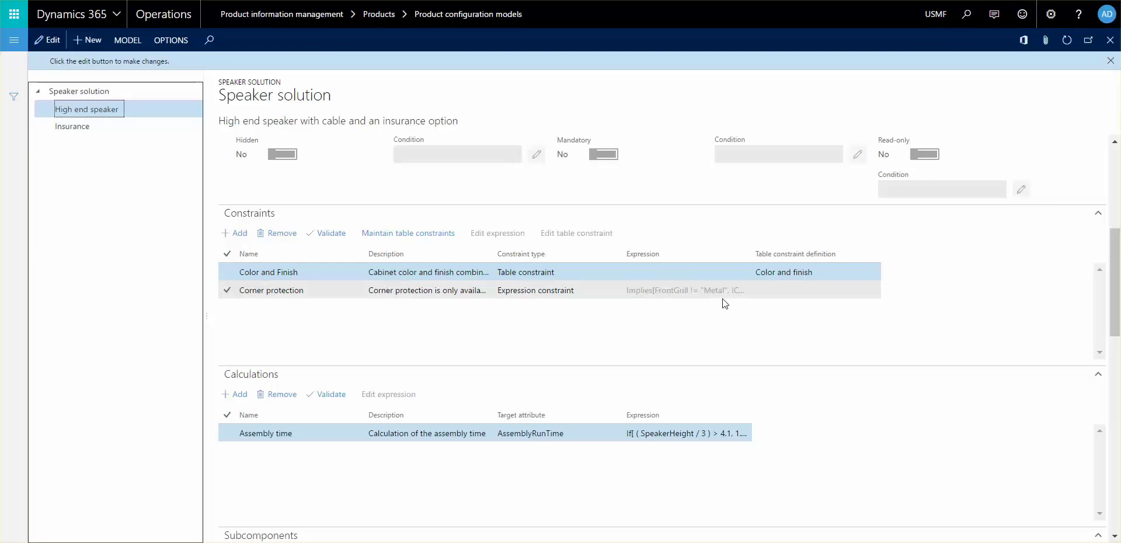
{"action": "scroll", "coordinate": [744, 331], "scroll_direction": "down", "scroll_amount": 1}
{"action": "scroll", "coordinate": [745, 331], "scroll_direction": "down", "scroll_amount": 7}
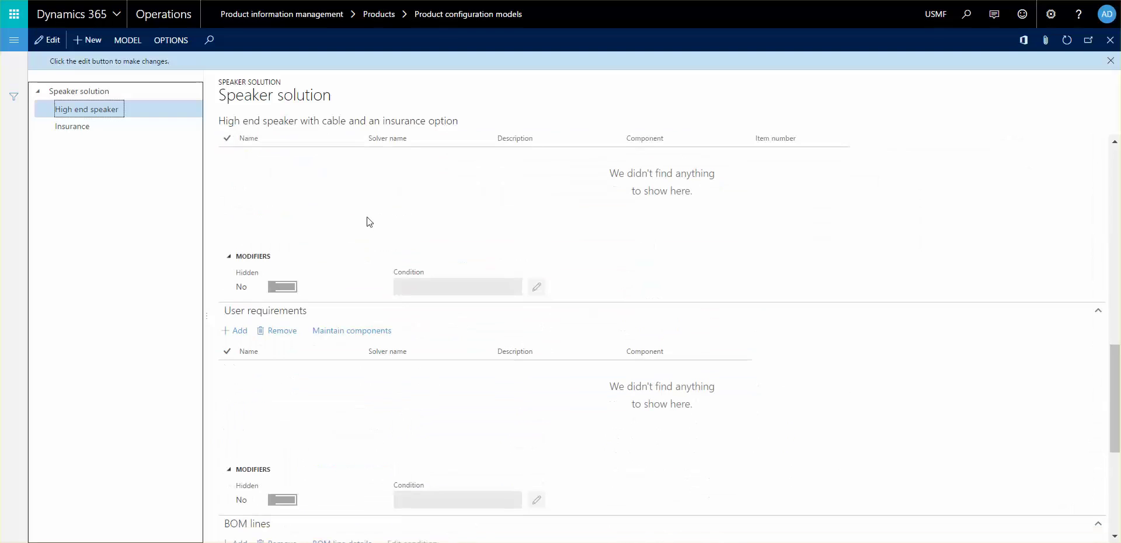
{"action": "left_click", "coordinate": [105, 92]}
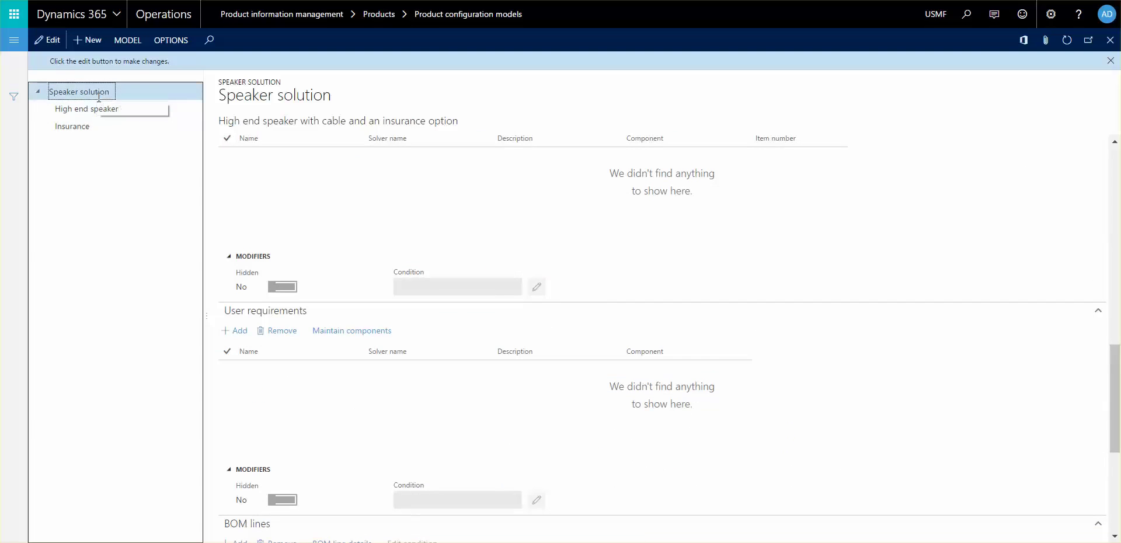
{"action": "scroll", "coordinate": [722, 300], "scroll_direction": "down", "scroll_amount": 2}
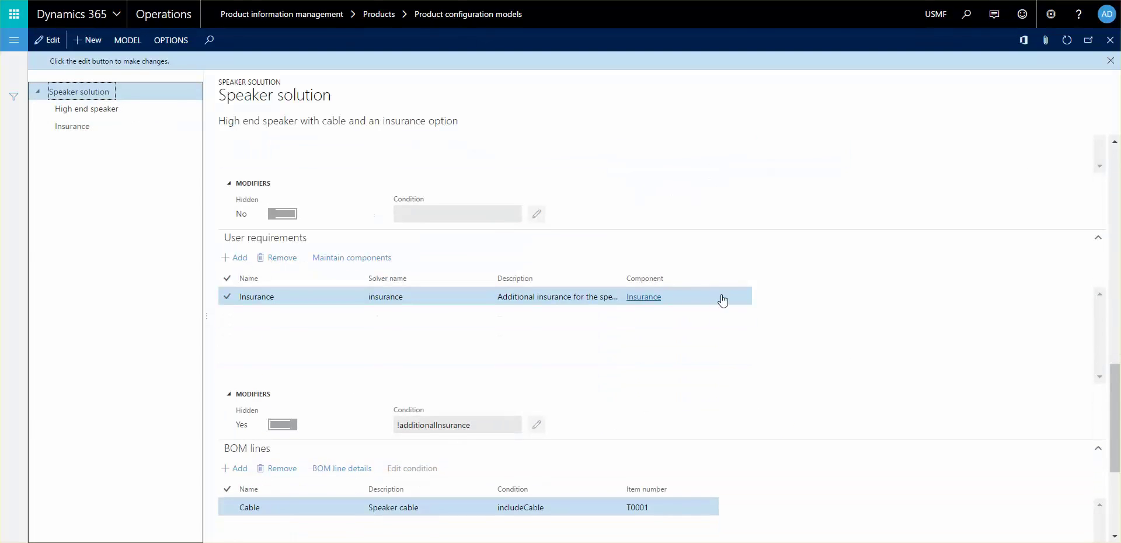
{"action": "scroll", "coordinate": [620, 305], "scroll_direction": "up", "scroll_amount": 3}
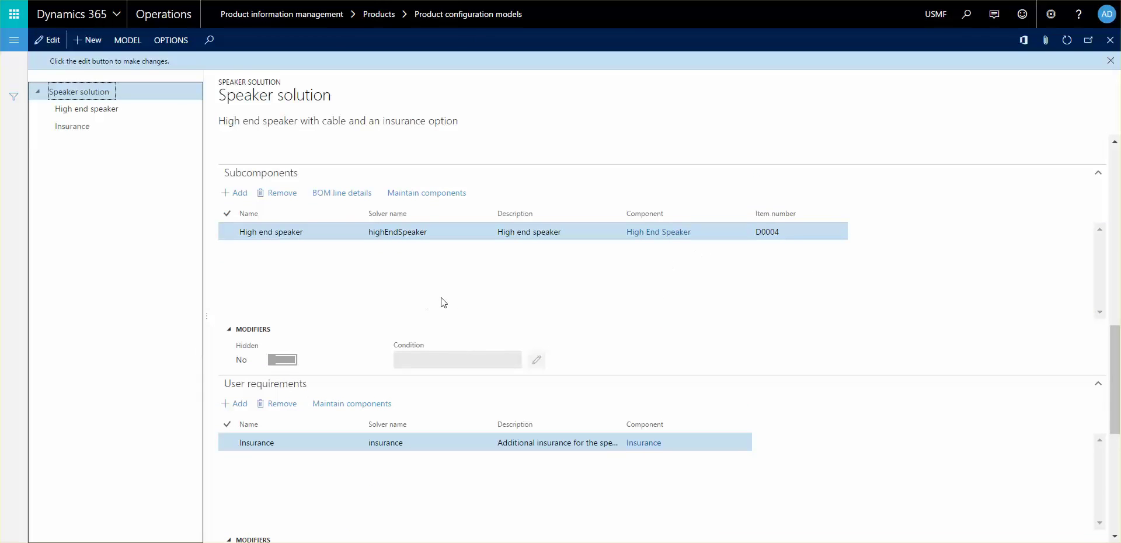
{"action": "scroll", "coordinate": [562, 325], "scroll_direction": "down", "scroll_amount": 3}
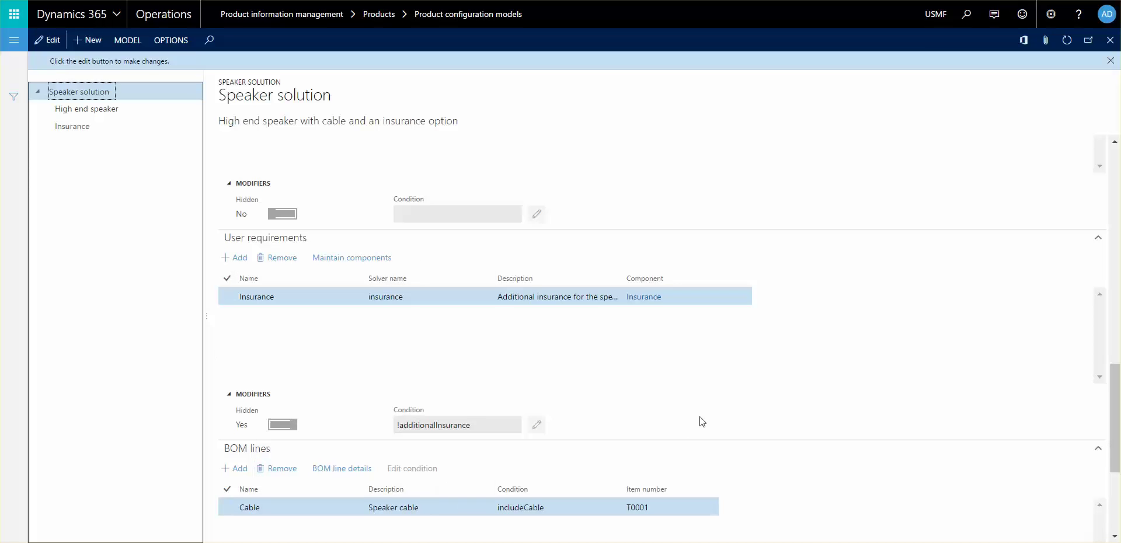
{"action": "scroll", "coordinate": [753, 408], "scroll_direction": "up", "scroll_amount": 3}
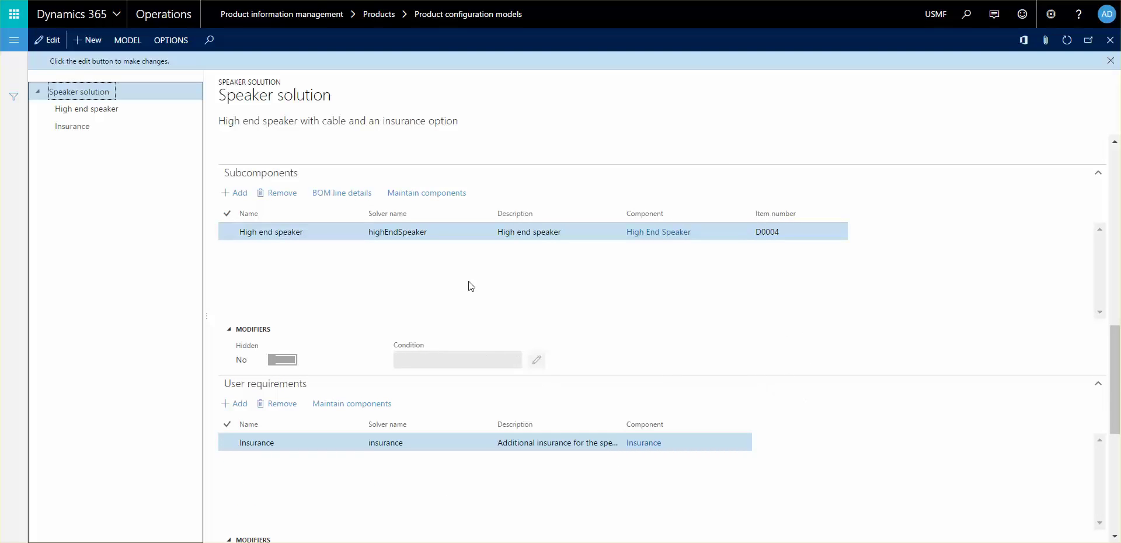
Go to Modules > Sales and marketing > All sales orders.
{"action": "left_click", "coordinate": [11, 46]}
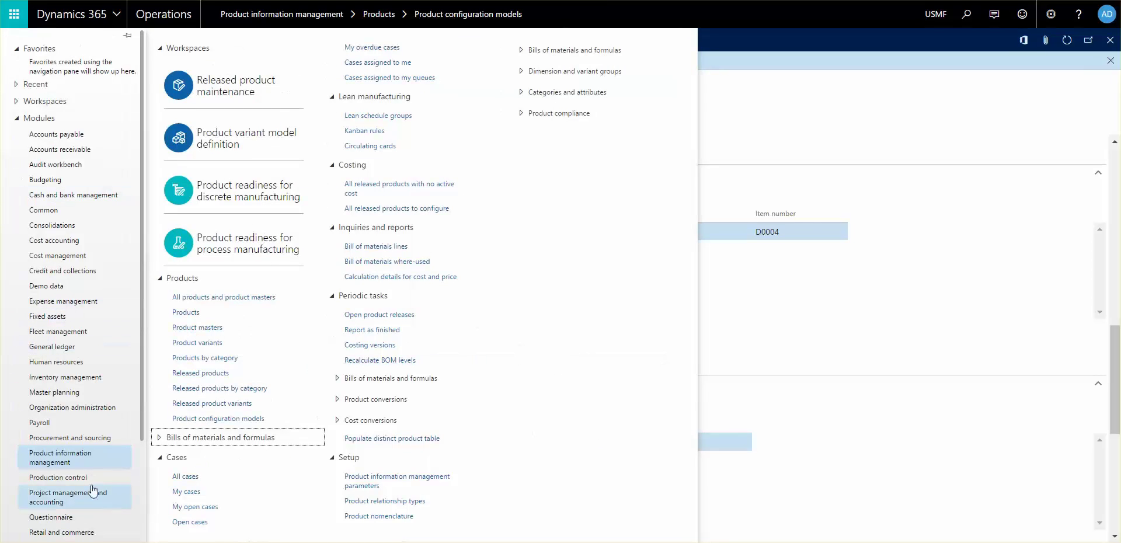
{"action": "scroll", "coordinate": [81, 467], "scroll_direction": "down", "scroll_amount": 2}
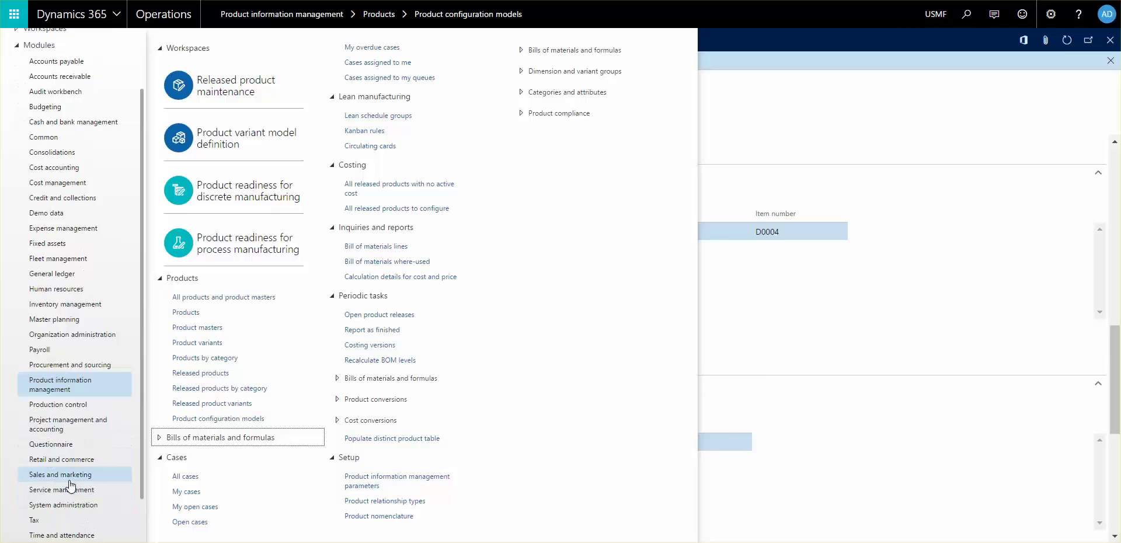
{"action": "left_click", "coordinate": [77, 474]}
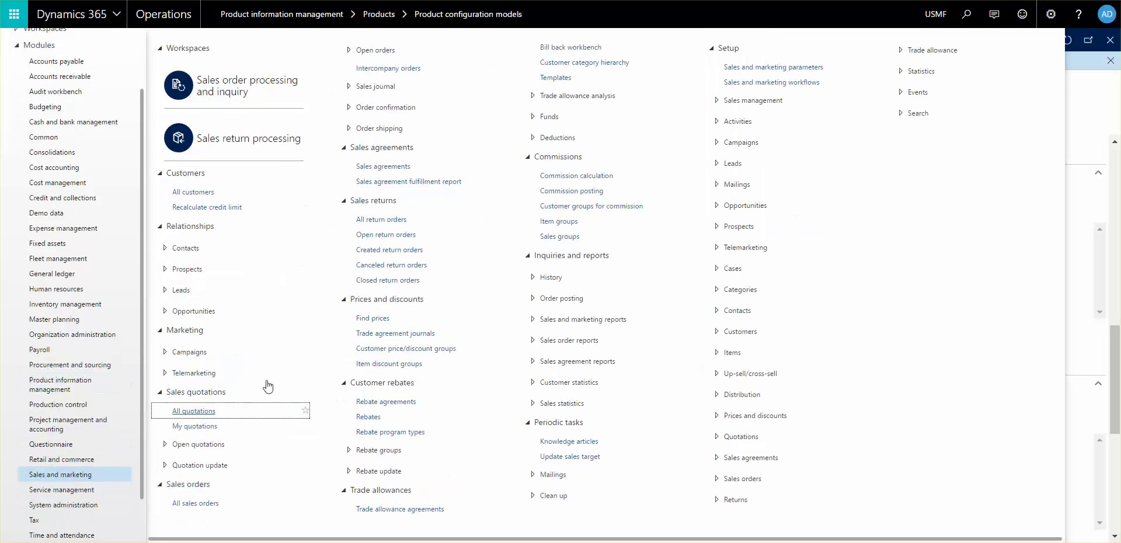
{"action": "left_click", "coordinate": [195, 506]}
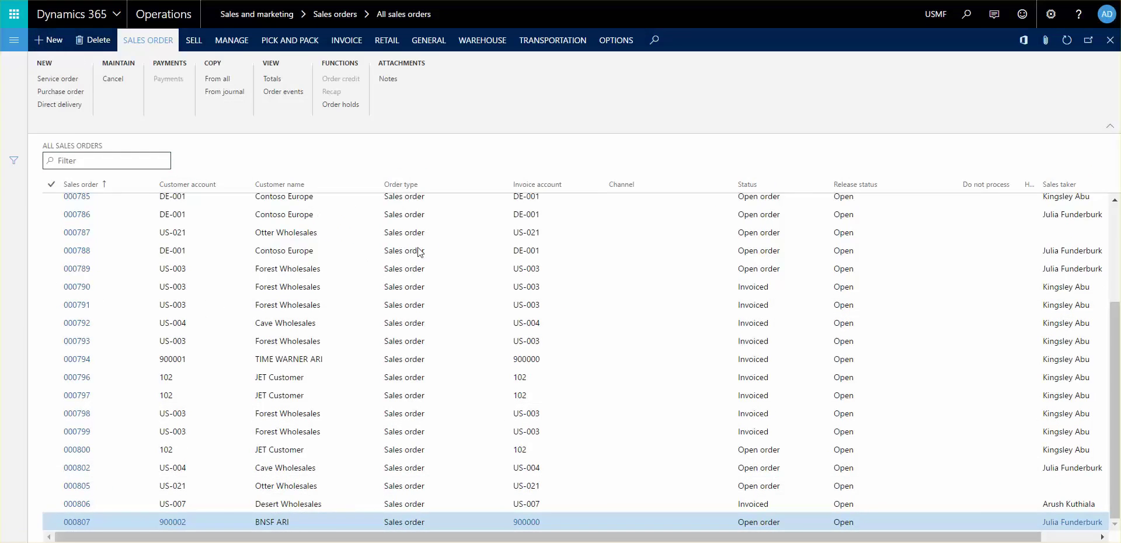
Open the last sales order, add a new line for item D0006, and start configuring it.
{"action": "key", "text": "Return"}
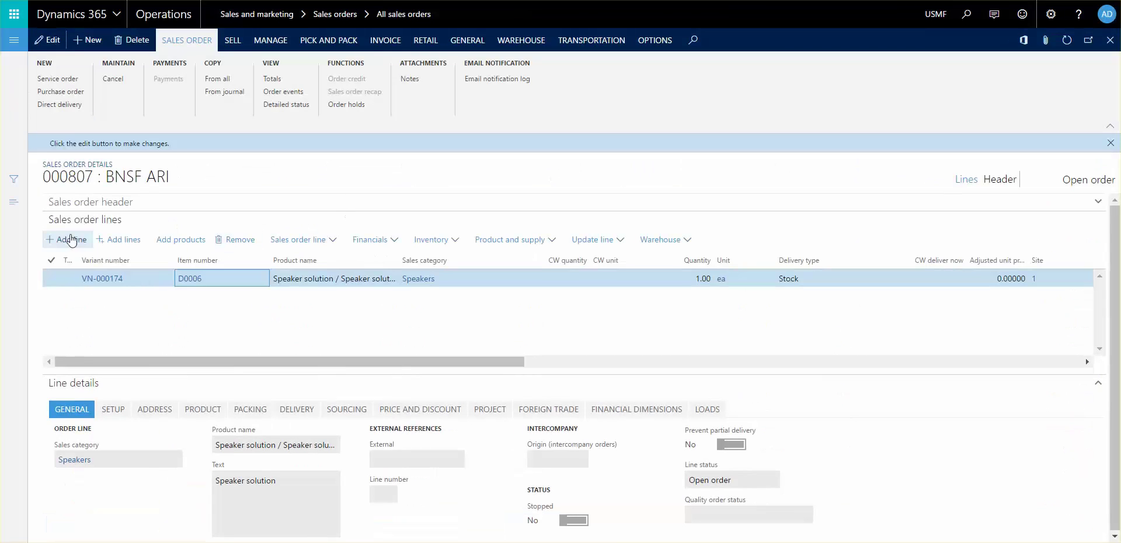
{"action": "left_click", "coordinate": [66, 239]}
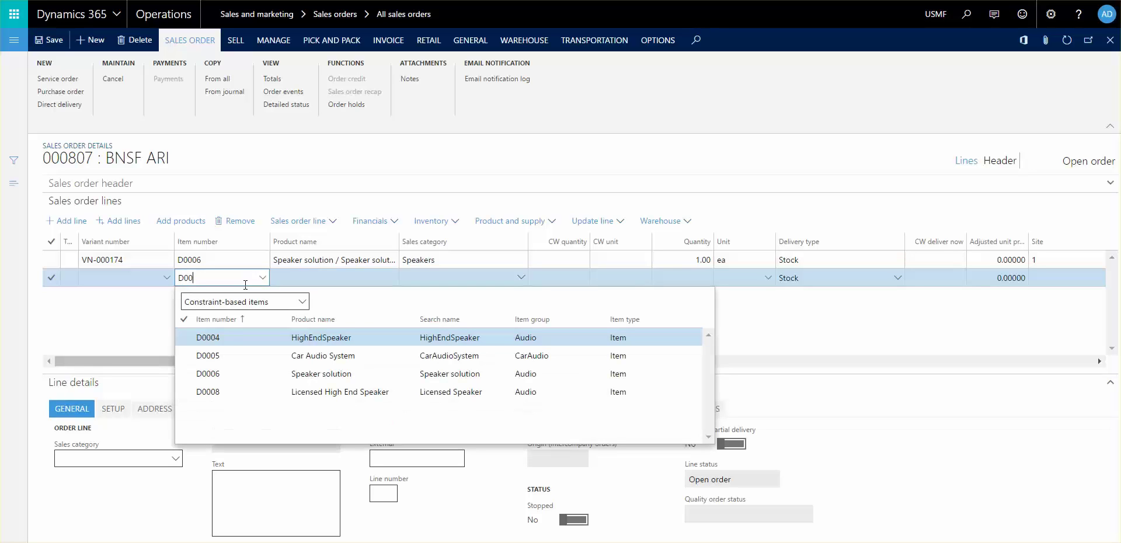
{"action": "type", "text": "D0006"}
{"action": "key", "text": "Tab"}
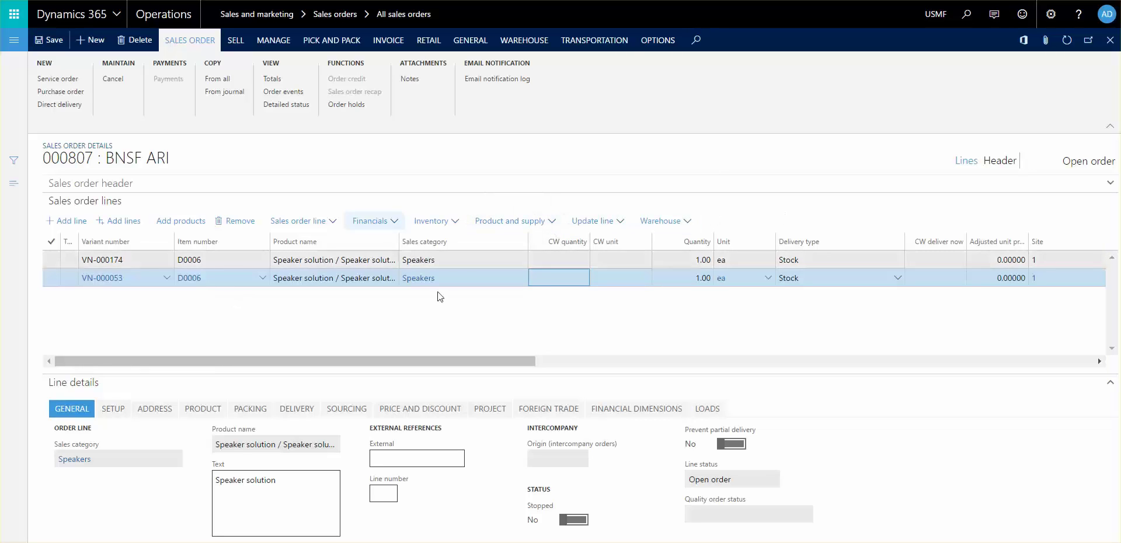
{"action": "left_click", "coordinate": [514, 221]}
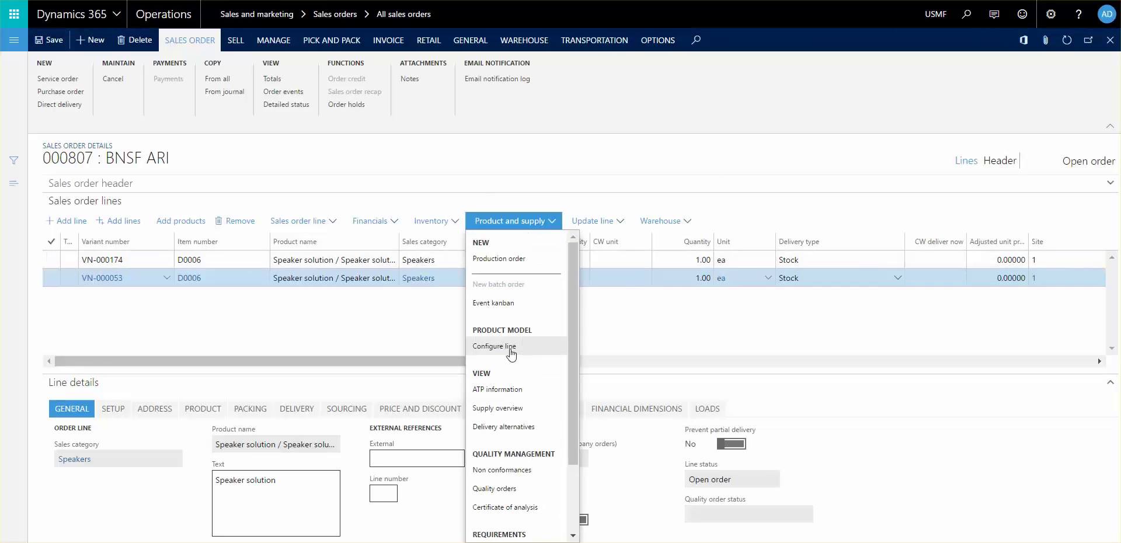
Launch the configurator for the second D0006 line and step back to the Speaker solution options.
{"action": "left_click", "coordinate": [510, 348]}
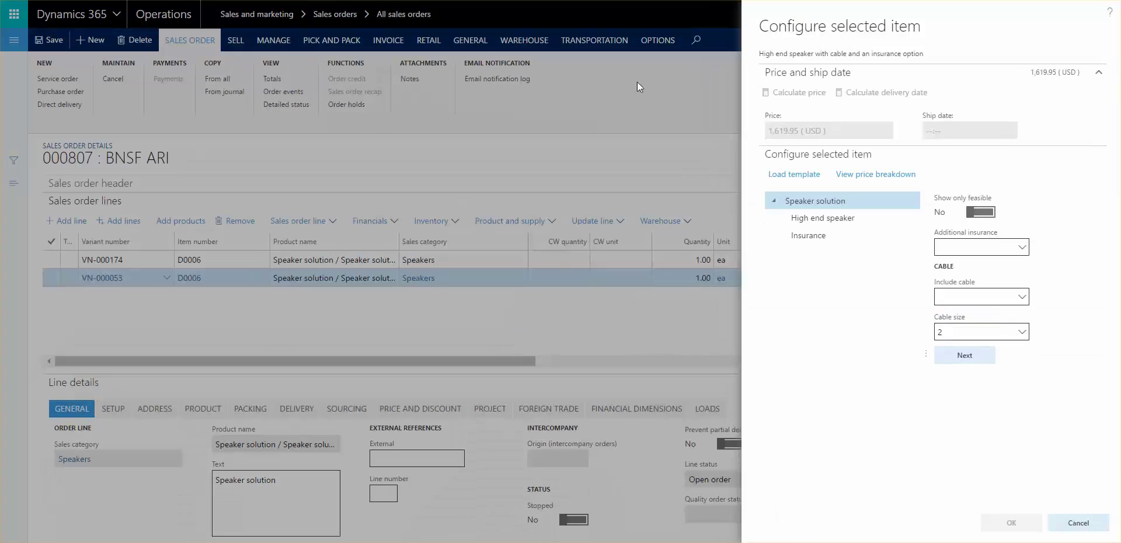
{"action": "left_click", "coordinate": [855, 202]}
{"action": "left_click", "coordinate": [981, 362]}
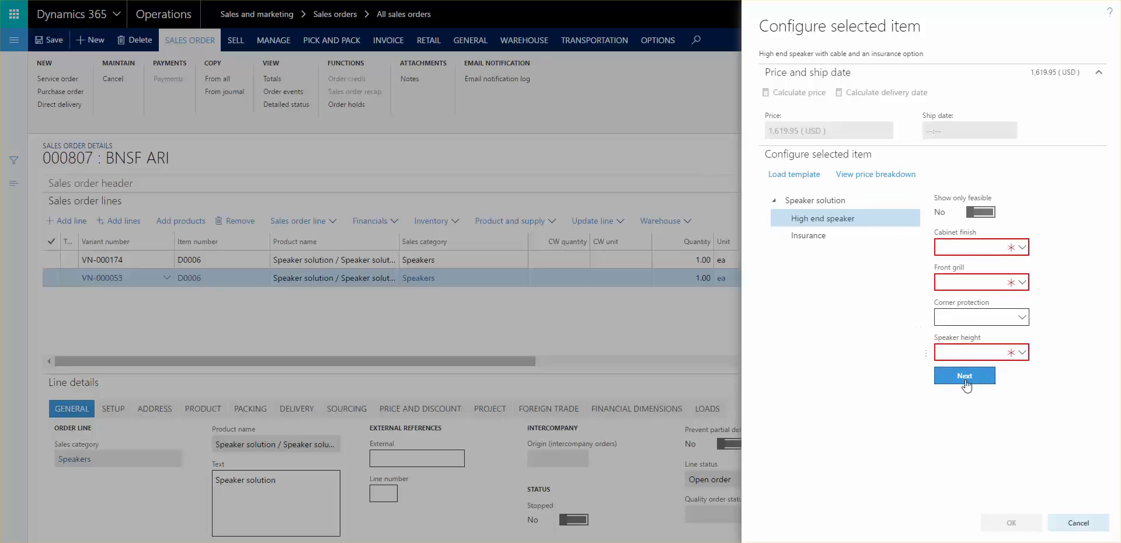
{"action": "left_click", "coordinate": [965, 376]}
{"action": "left_click", "coordinate": [834, 201]}
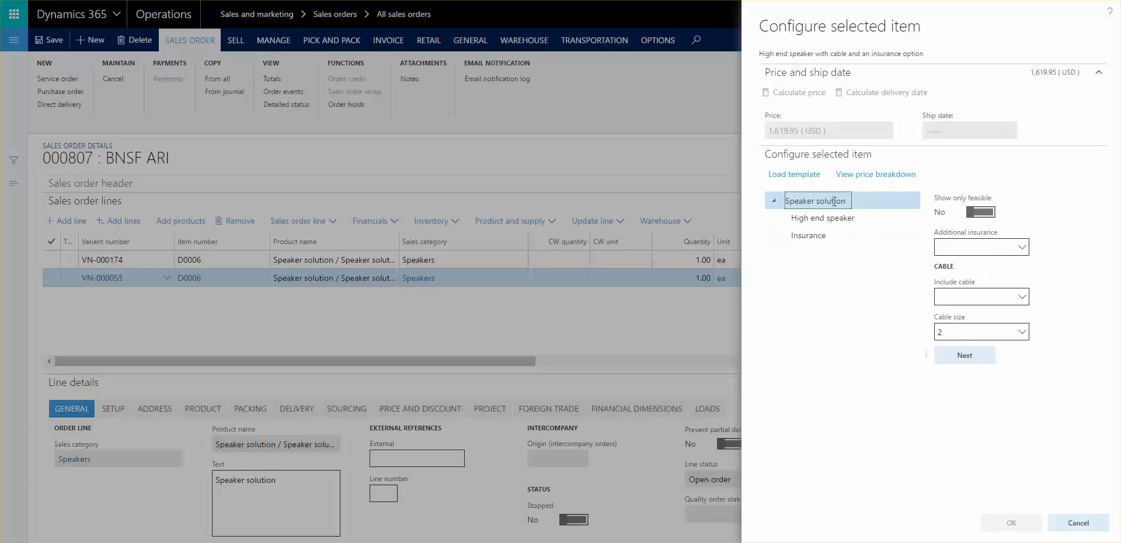
Set Additional insurance to True, include a cable, and choose cable size 10.
{"action": "left_click", "coordinate": [1022, 248]}
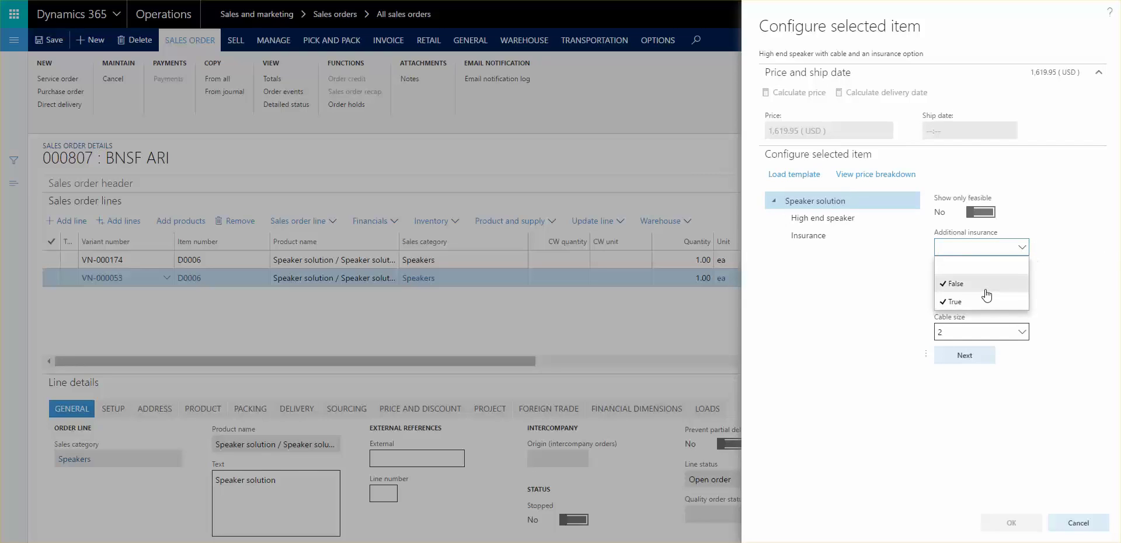
{"action": "left_click", "coordinate": [958, 283]}
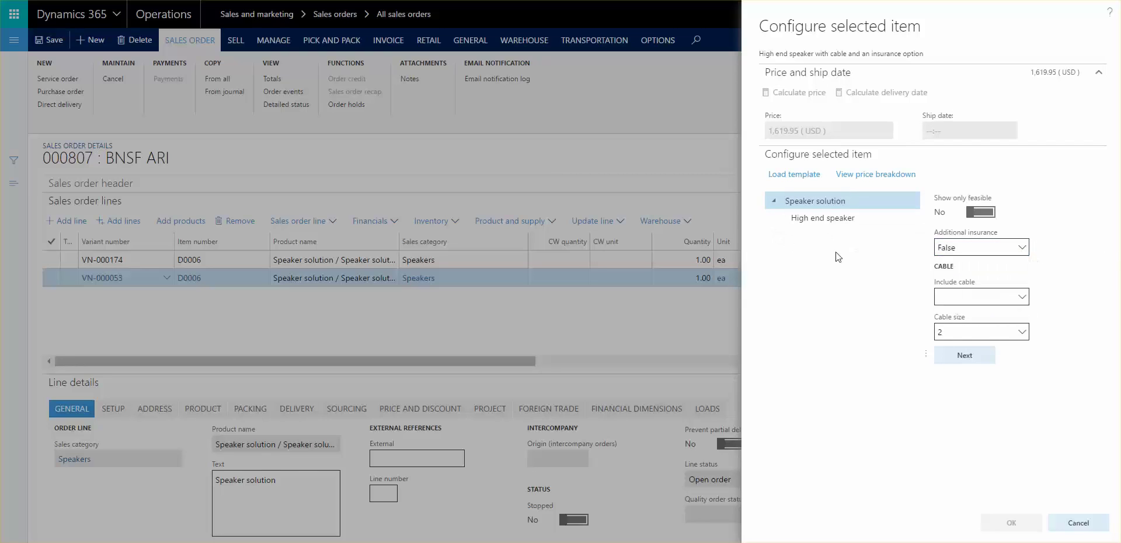
{"action": "left_click", "coordinate": [956, 244]}
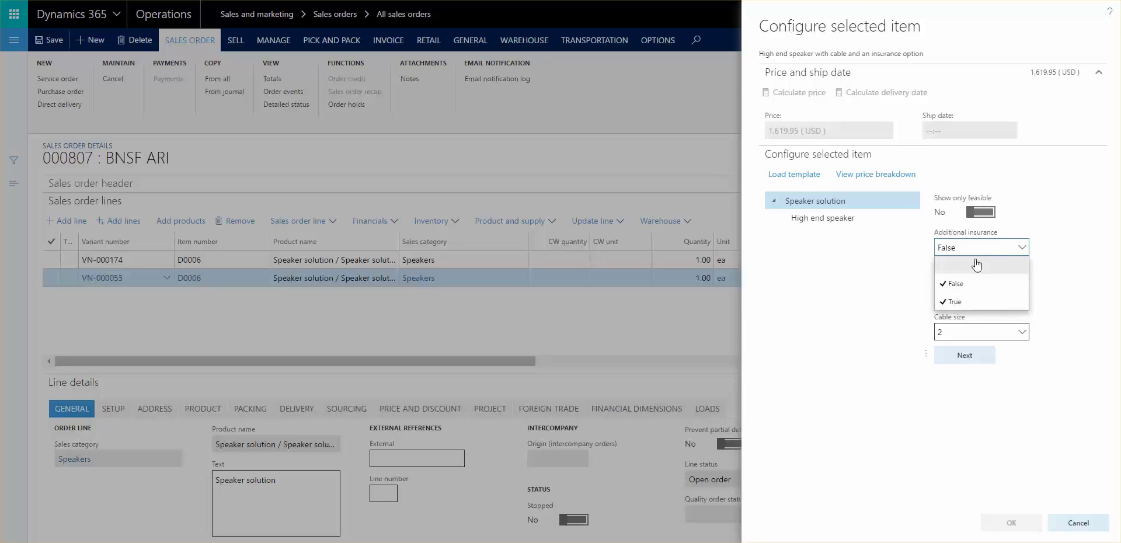
{"action": "left_click", "coordinate": [958, 301]}
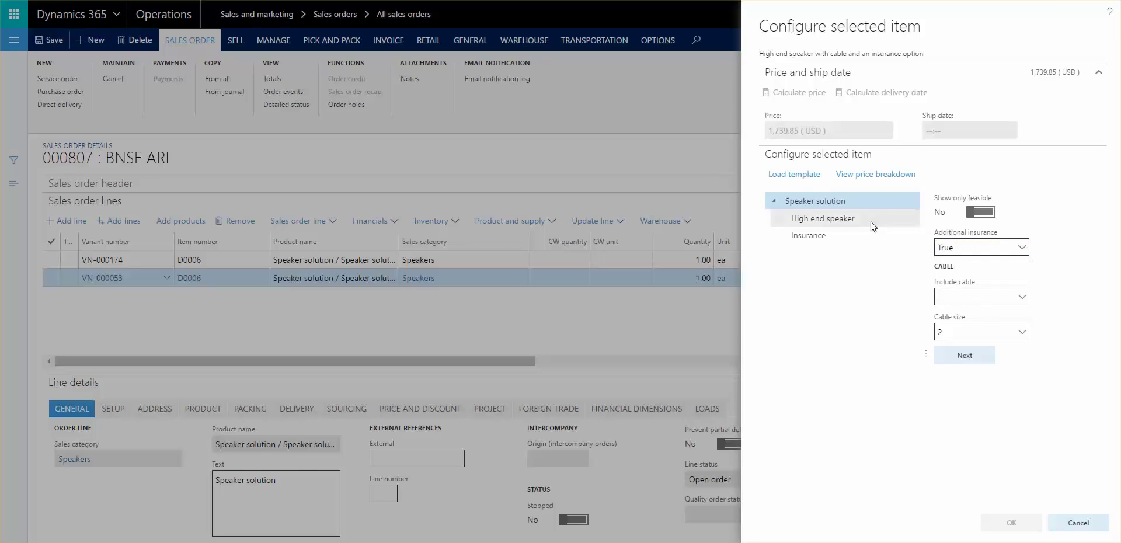
{"action": "left_click", "coordinate": [1023, 298]}
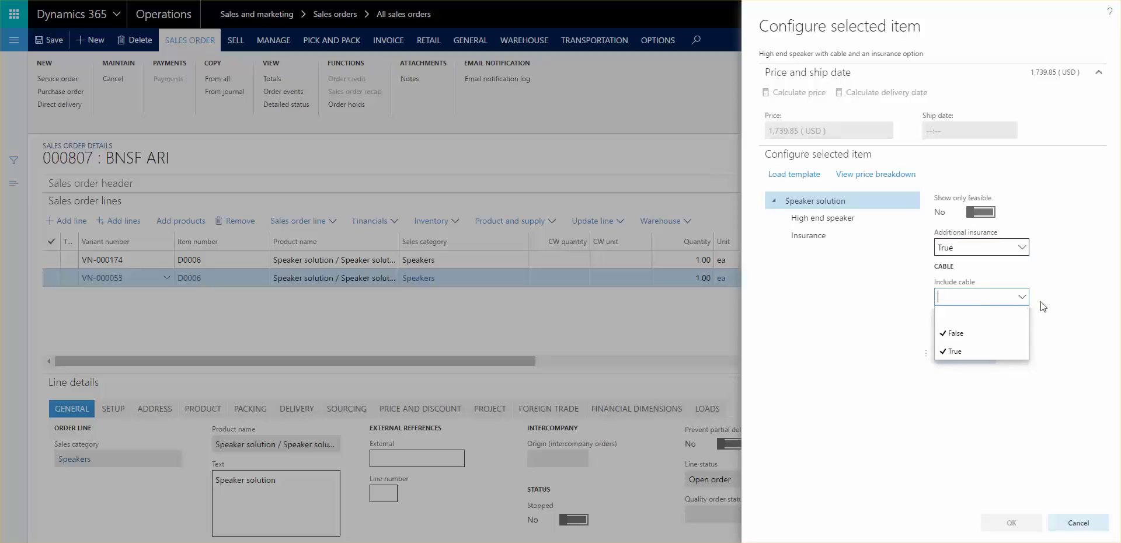
{"action": "left_click", "coordinate": [951, 352]}
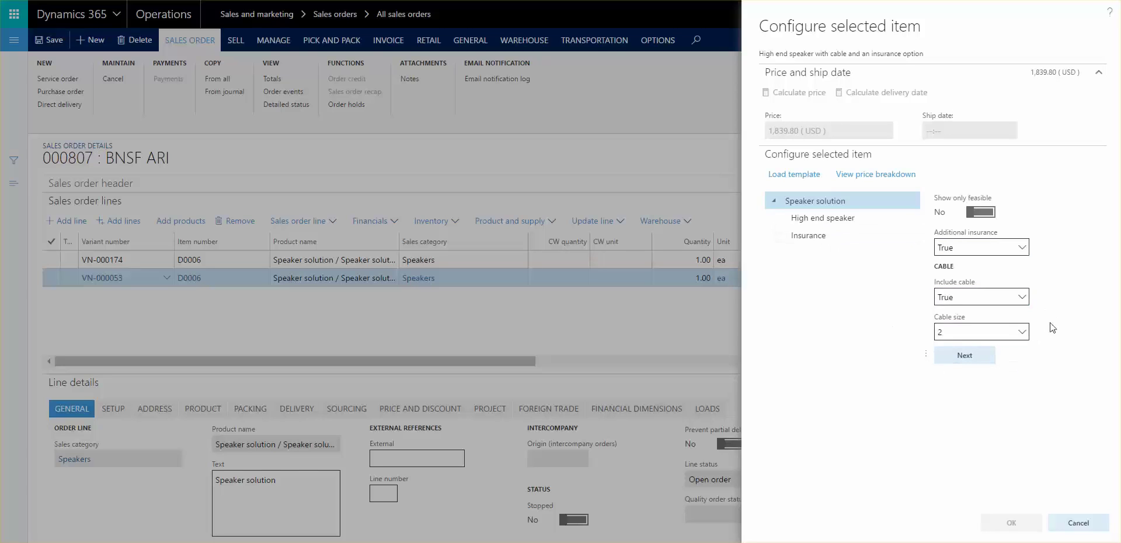
{"action": "left_click", "coordinate": [1023, 332]}
{"action": "left_click", "coordinate": [949, 387]}
For the high end speaker, set Black cabinet finish, Black front grill and speaker height 14.
{"action": "left_click", "coordinate": [964, 355]}
{"action": "left_click", "coordinate": [1019, 246]}
{"action": "left_click", "coordinate": [951, 343]}
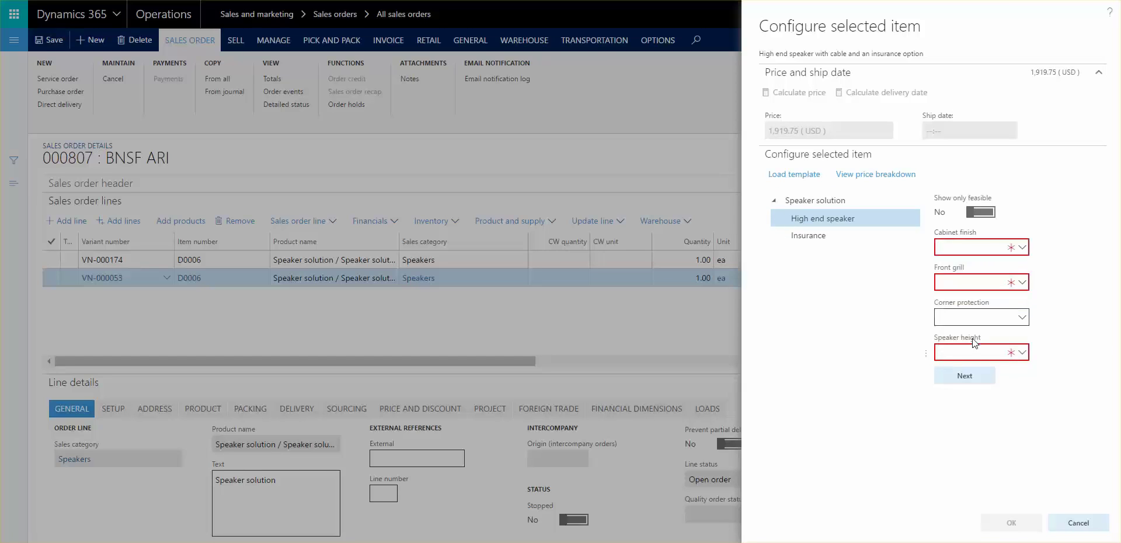
{"action": "left_click", "coordinate": [1025, 286]}
{"action": "left_click", "coordinate": [951, 319]}
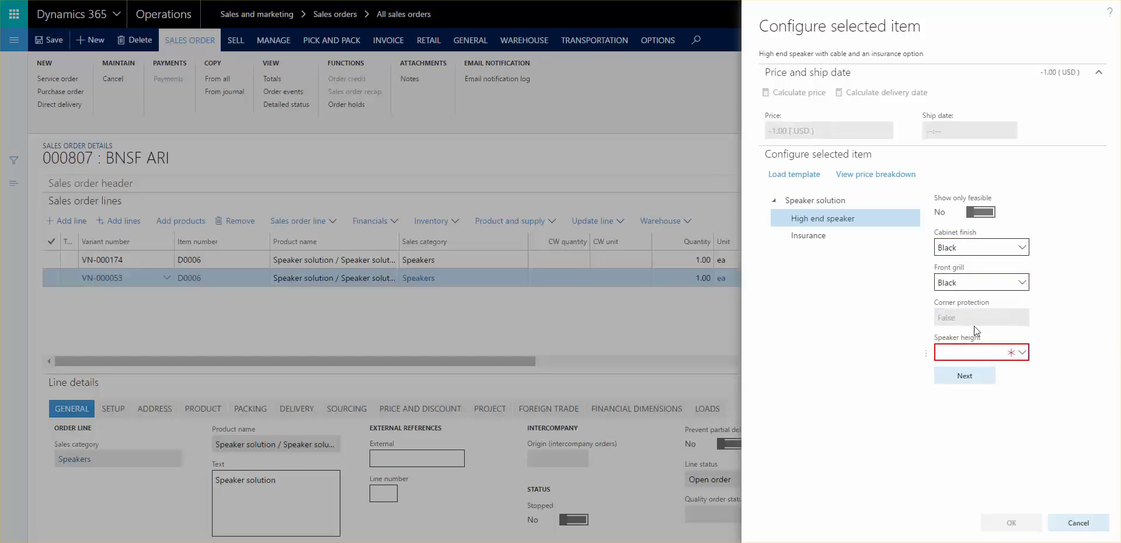
{"action": "left_click", "coordinate": [1022, 352]}
{"action": "left_click", "coordinate": [949, 446]}
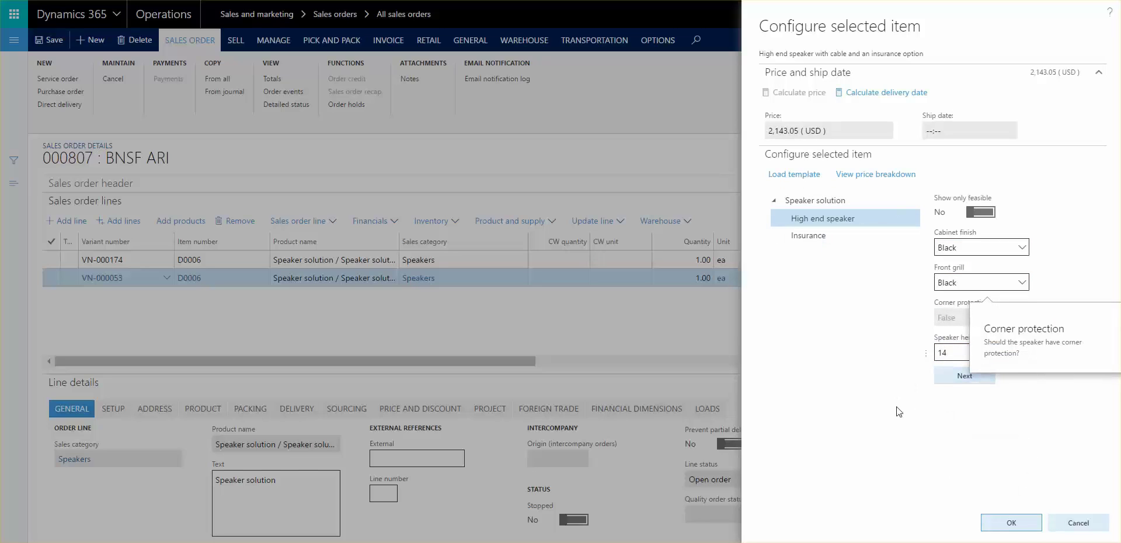
Set insurance period 4, apply the configuration, and show the line's product details with sub-BOM 000136.
{"action": "left_click", "coordinate": [962, 384]}
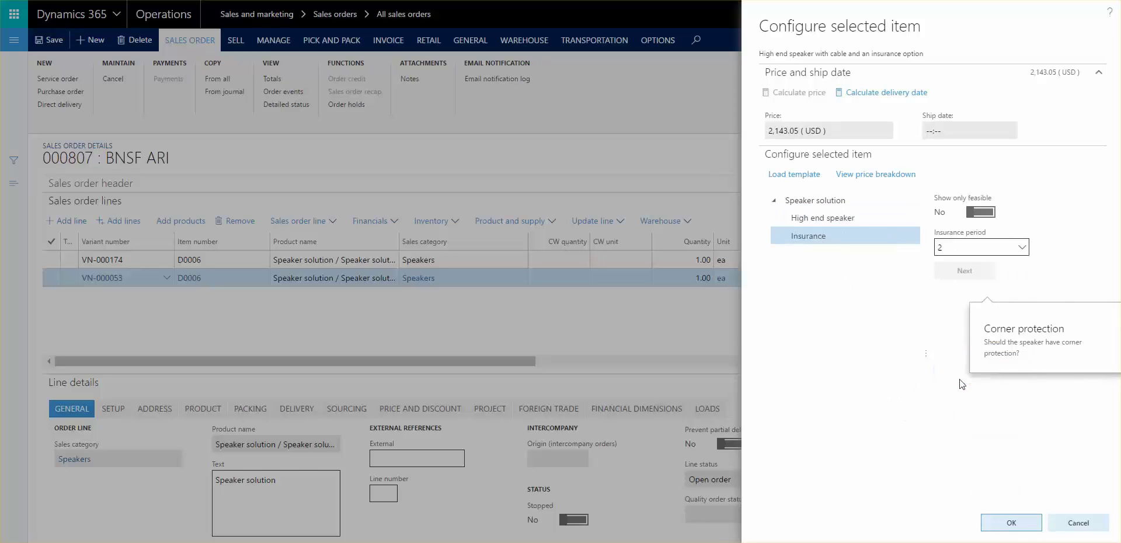
{"action": "left_click", "coordinate": [1022, 247]}
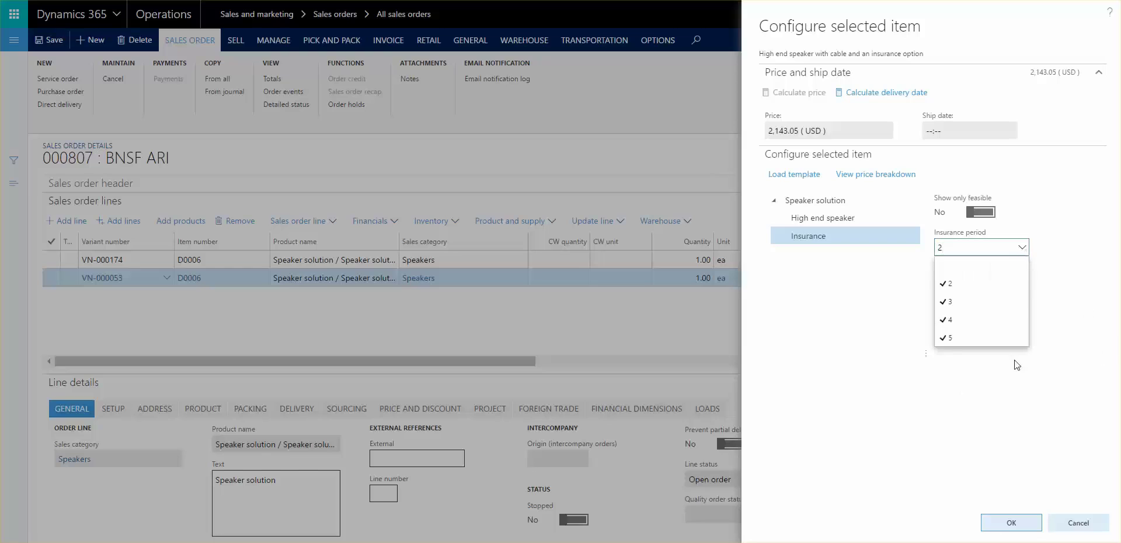
{"action": "left_click", "coordinate": [958, 320]}
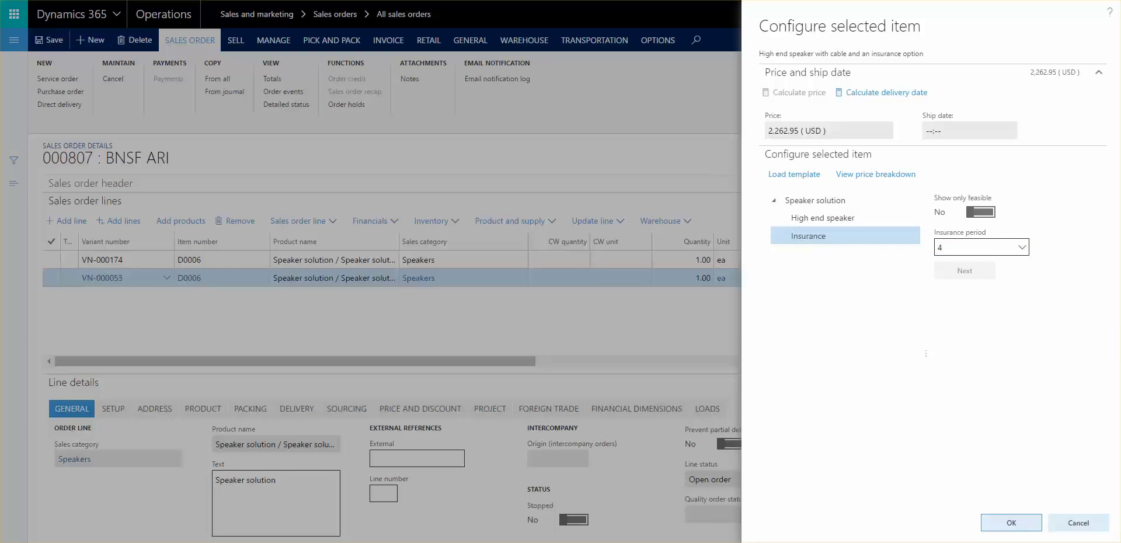
{"action": "left_click", "coordinate": [1015, 529]}
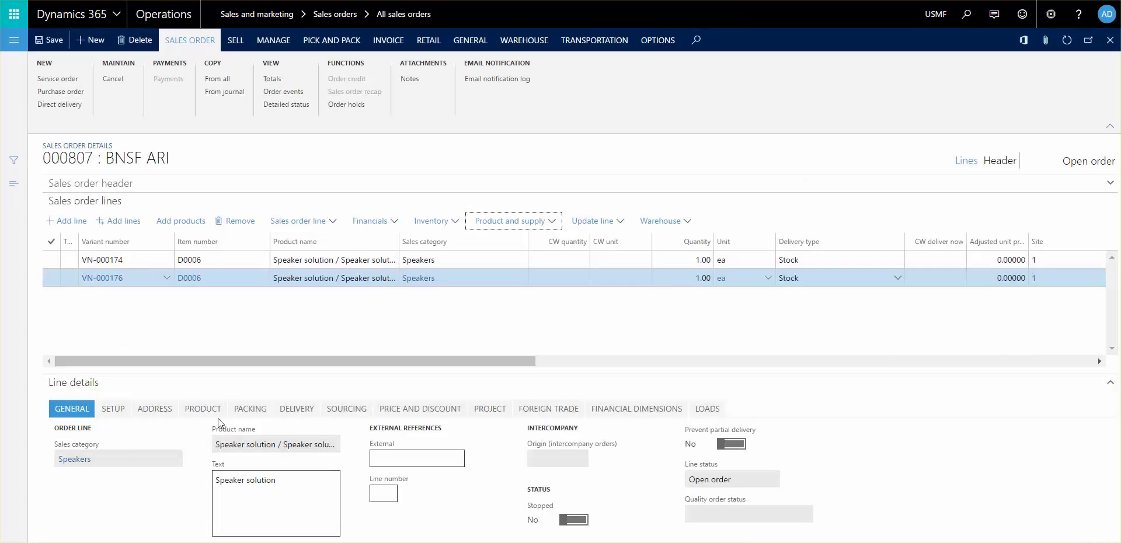
{"action": "left_click", "coordinate": [203, 409]}
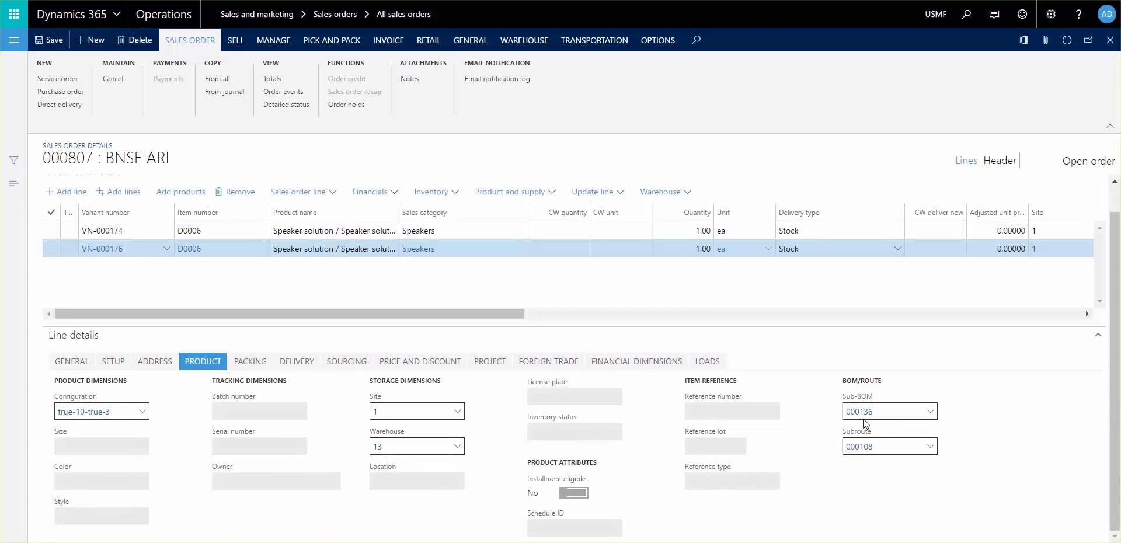
{"action": "left_click", "coordinate": [863, 413]}
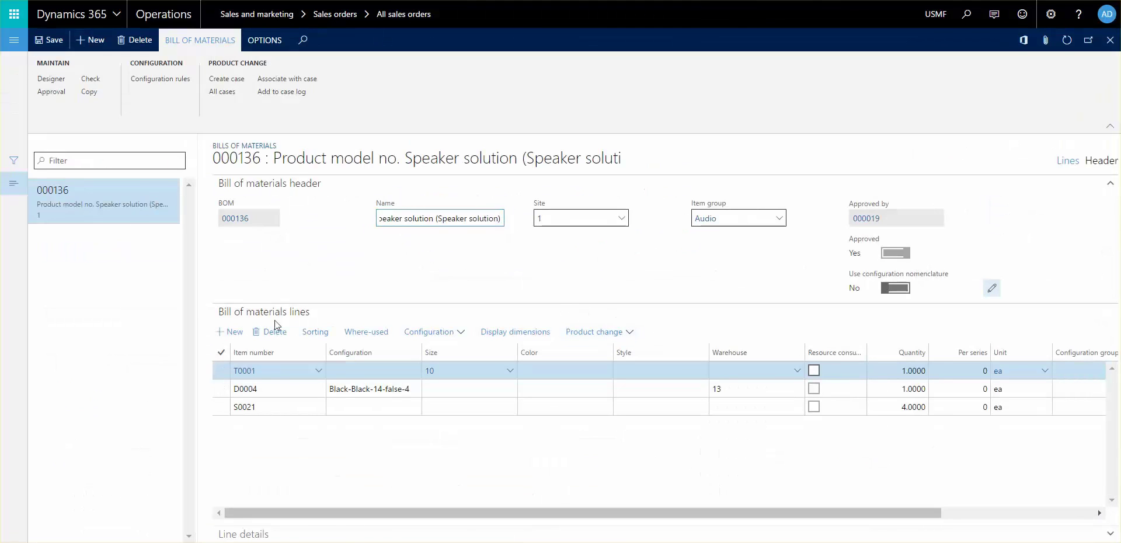
Review BOM 000136's lines, widen the Item type column, and open it in the BOM designer.
{"action": "mouse_move", "coordinate": [286, 377]}
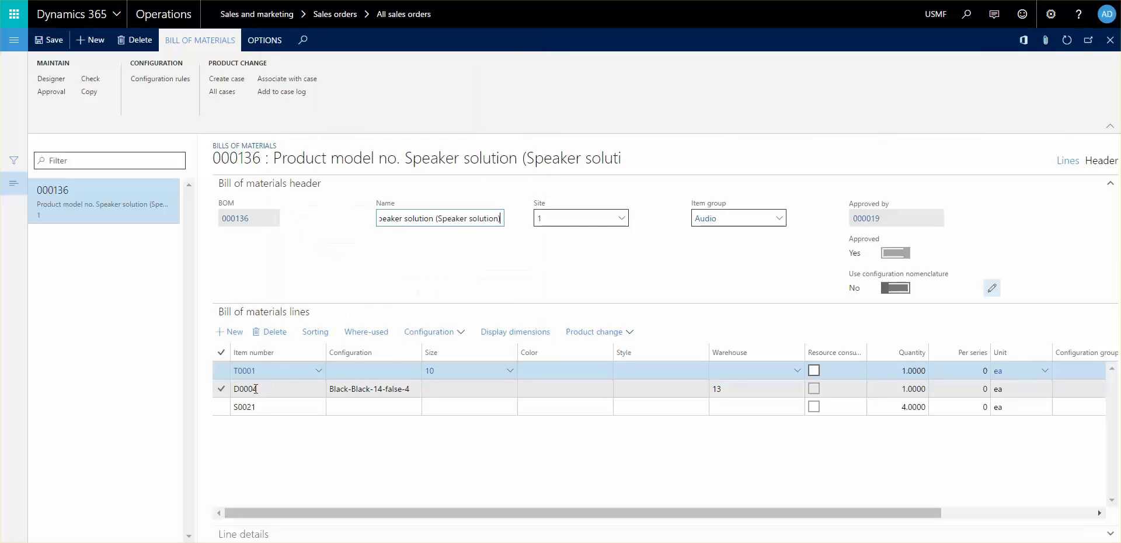
{"action": "mouse_move", "coordinate": [254, 388]}
{"action": "mouse_move", "coordinate": [255, 409]}
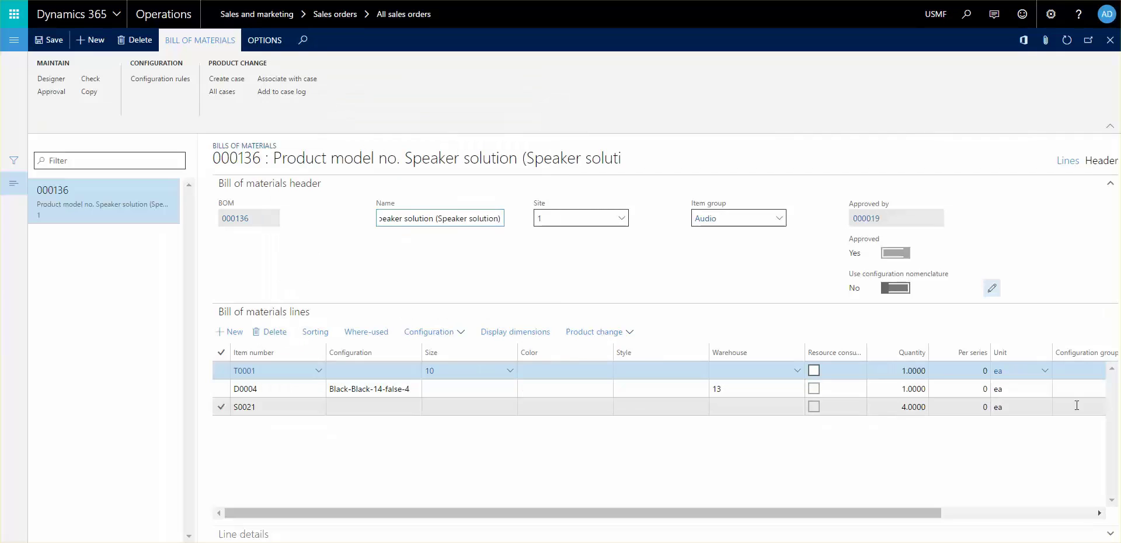
{"action": "left_click_drag", "start_coordinate": [852, 513], "coordinate": [1095, 513]}
{"action": "left_click_drag", "start_coordinate": [973, 355], "coordinate": [1049, 354]}
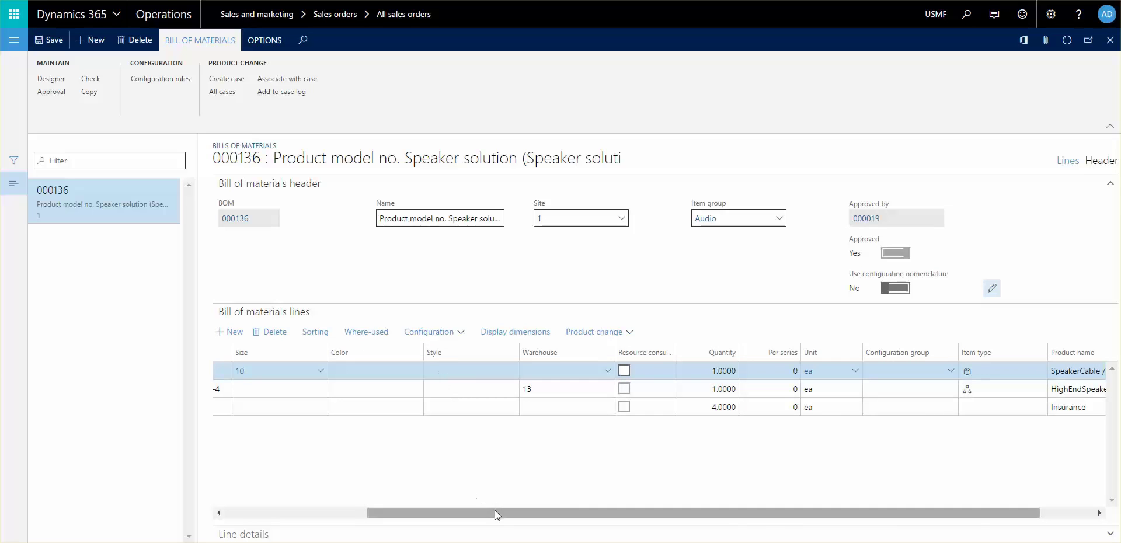
{"action": "left_click_drag", "start_coordinate": [495, 512], "coordinate": [376, 513]}
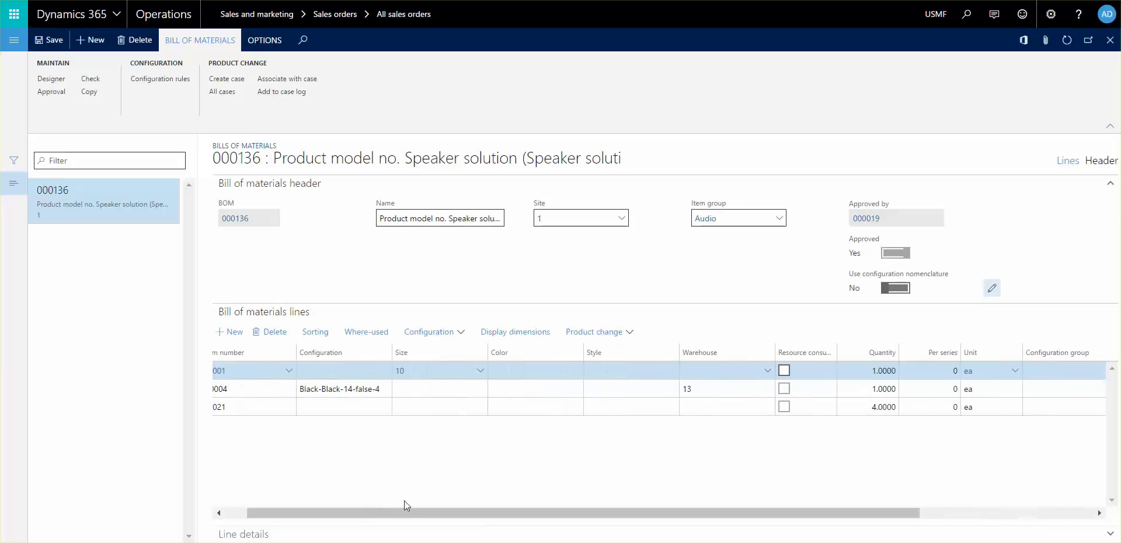
{"action": "left_click", "coordinate": [51, 79]}
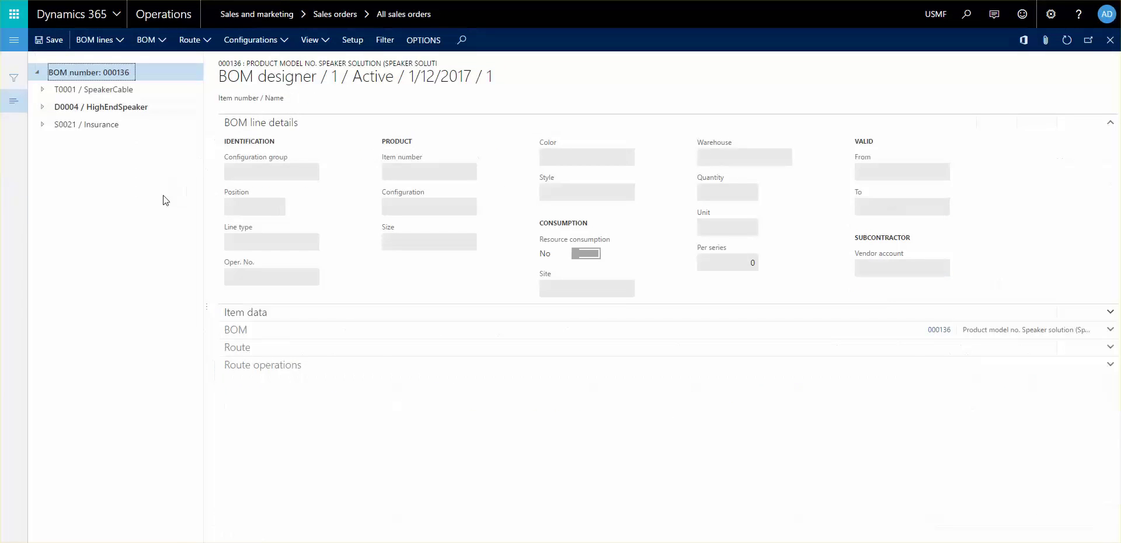
{"action": "left_click", "coordinate": [43, 107]}
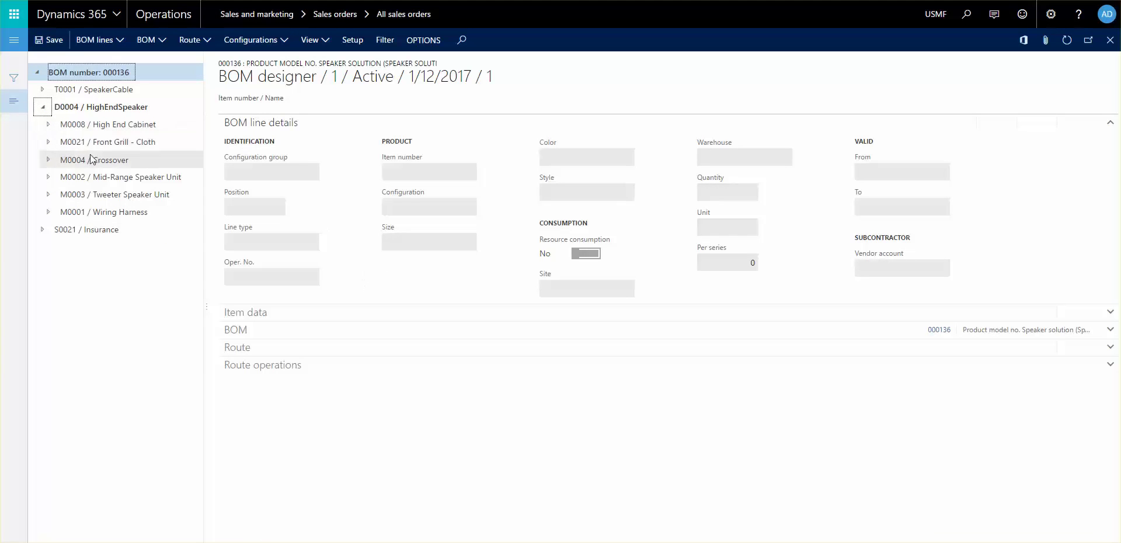
{"action": "left_click", "coordinate": [42, 90]}
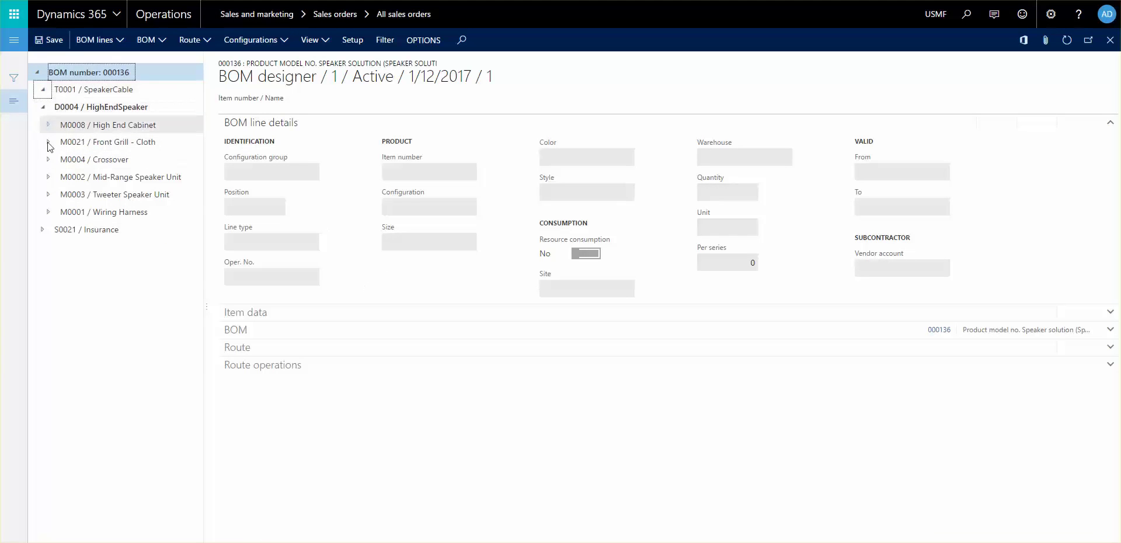
{"action": "left_click", "coordinate": [42, 230]}
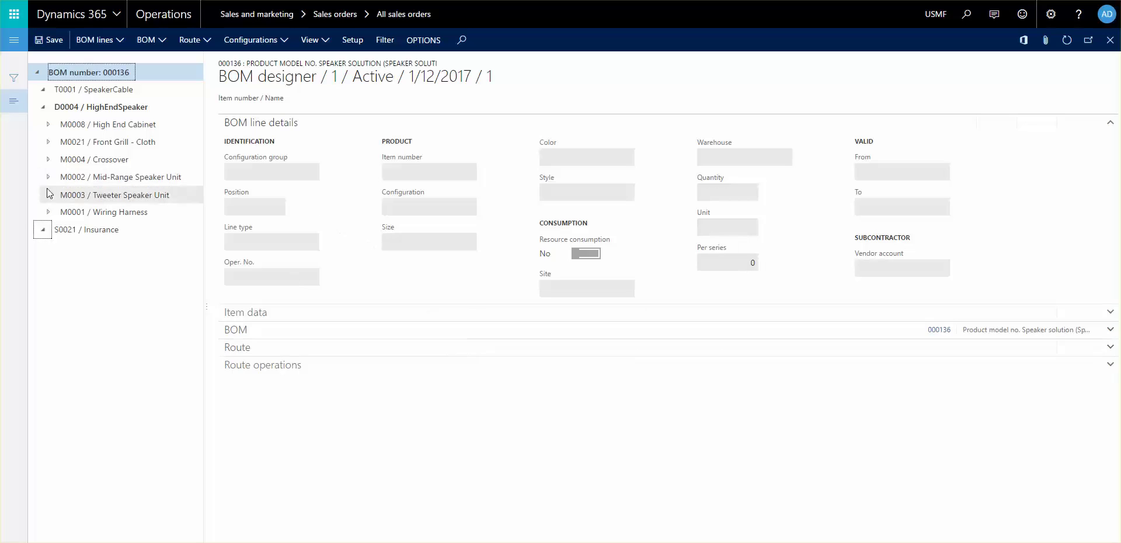
{"action": "left_click", "coordinate": [43, 107]}
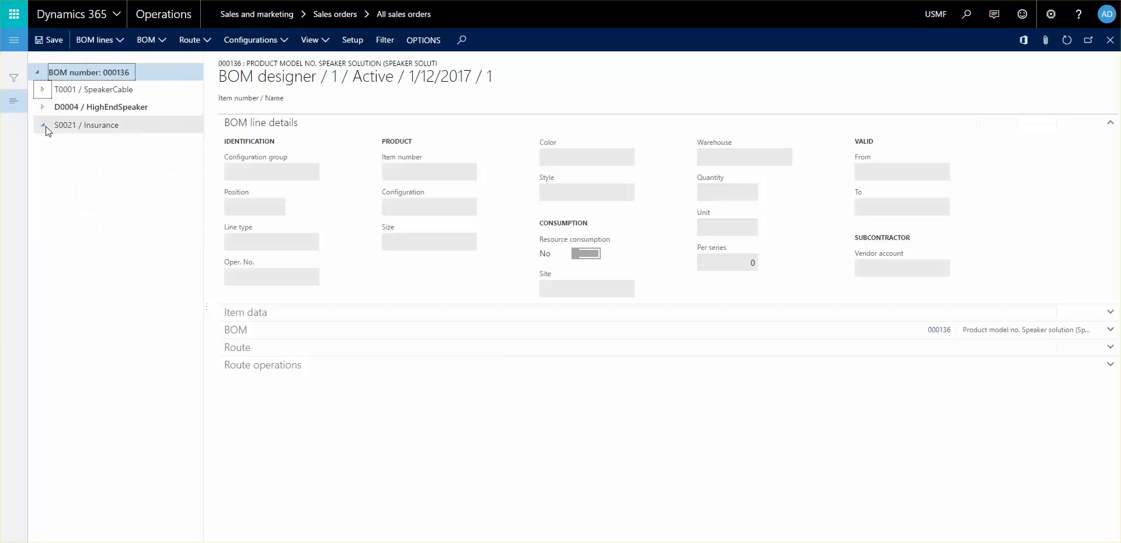